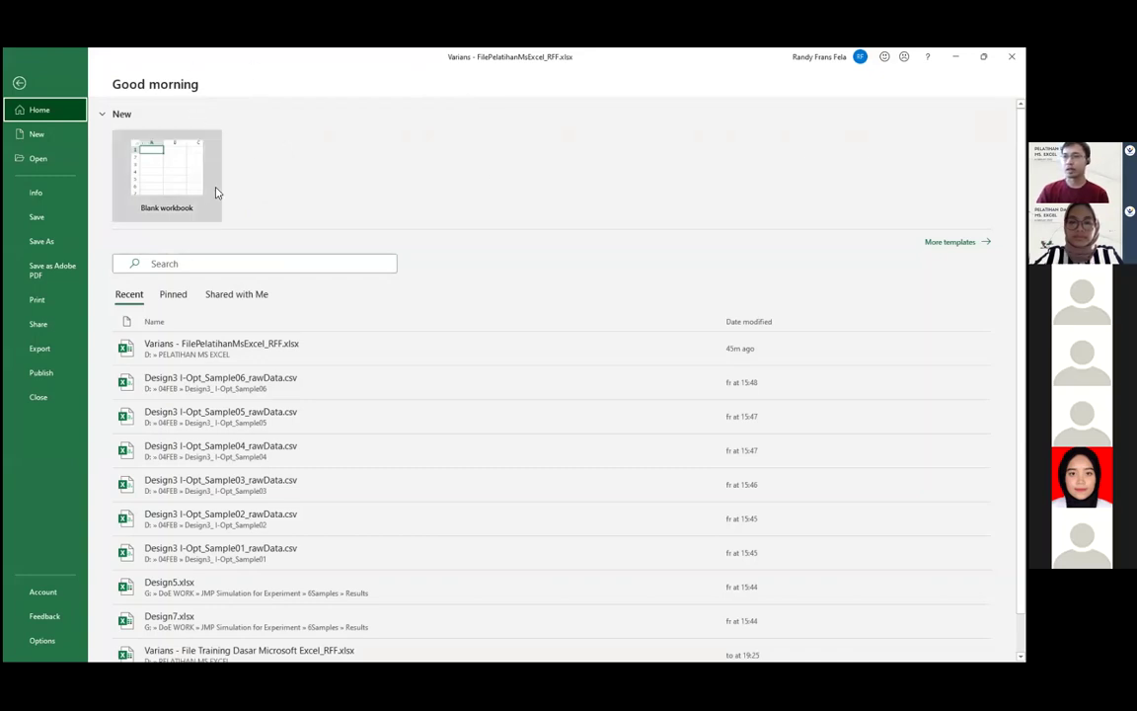
# Return to the open workbook and review the full list of formulas by section on the Summary sheet
pyautogui.click(20, 84)
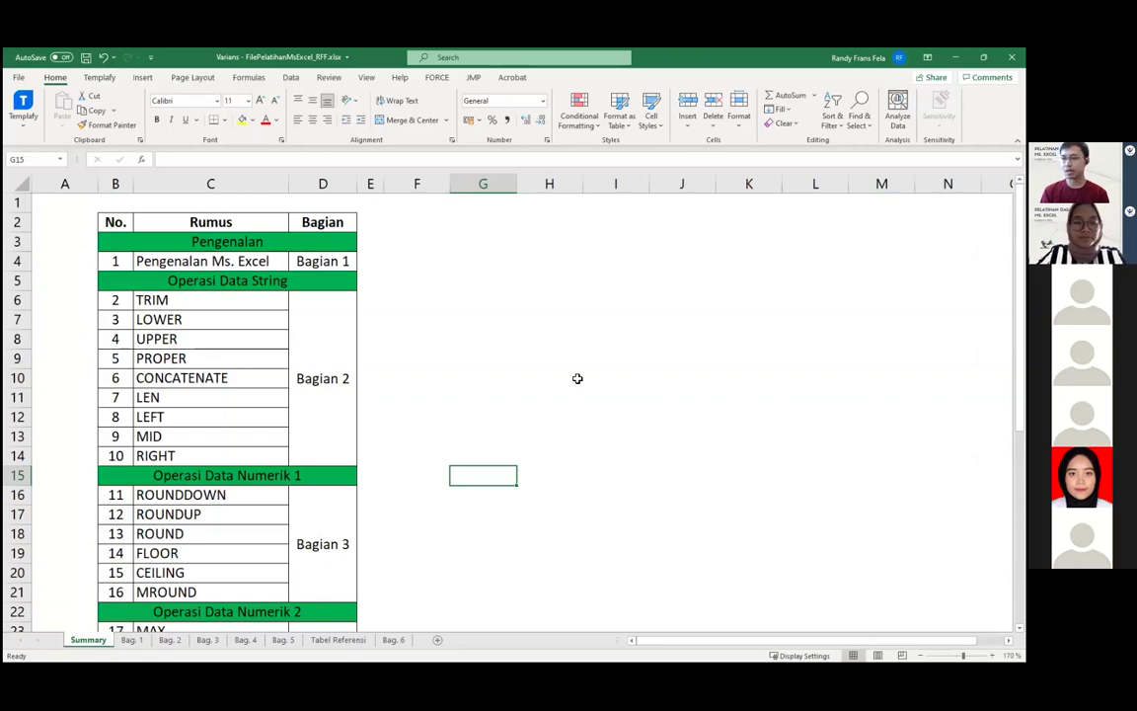
pyautogui.click(435, 421)
pyautogui.scroll(-7, 435, 421)
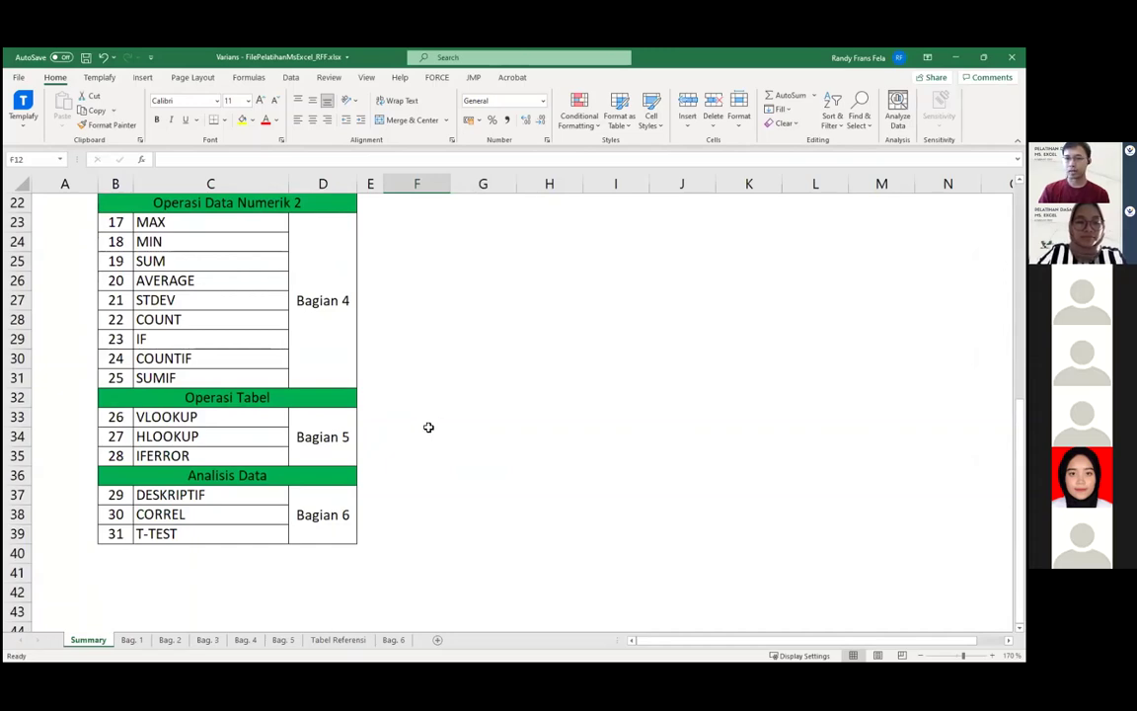
pyautogui.scroll(7, 428, 427)
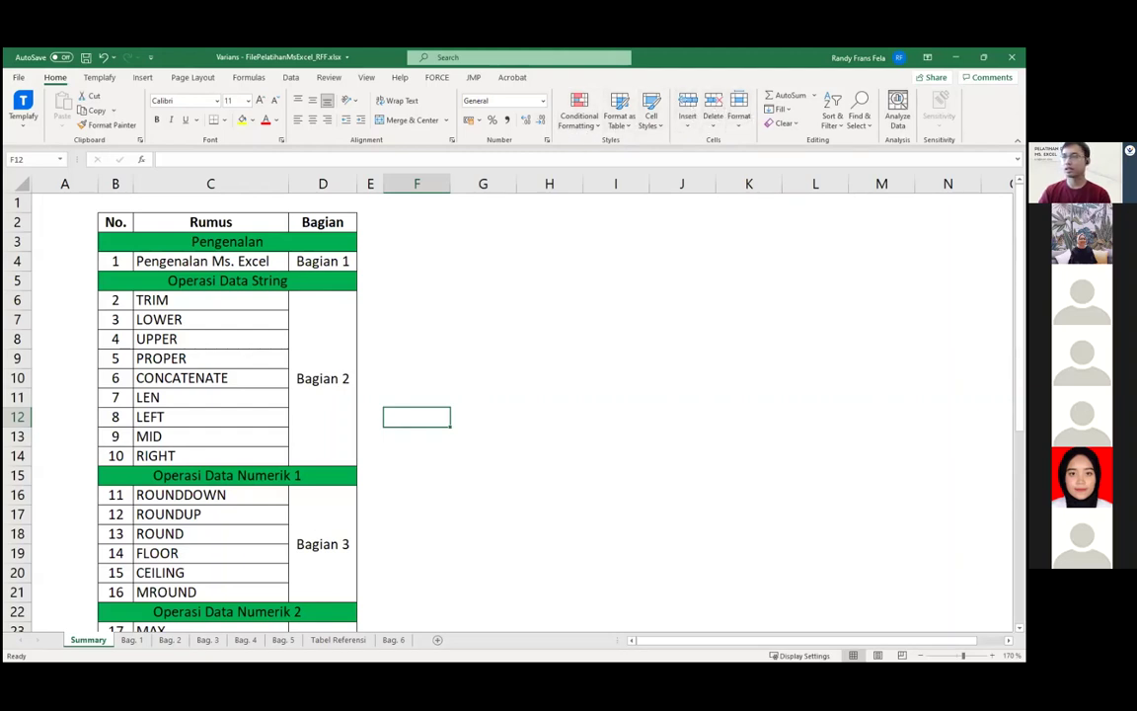
# Examine the insert and page layout commands, including the page orientation, paper size and print area options
pyautogui.click(99, 77)
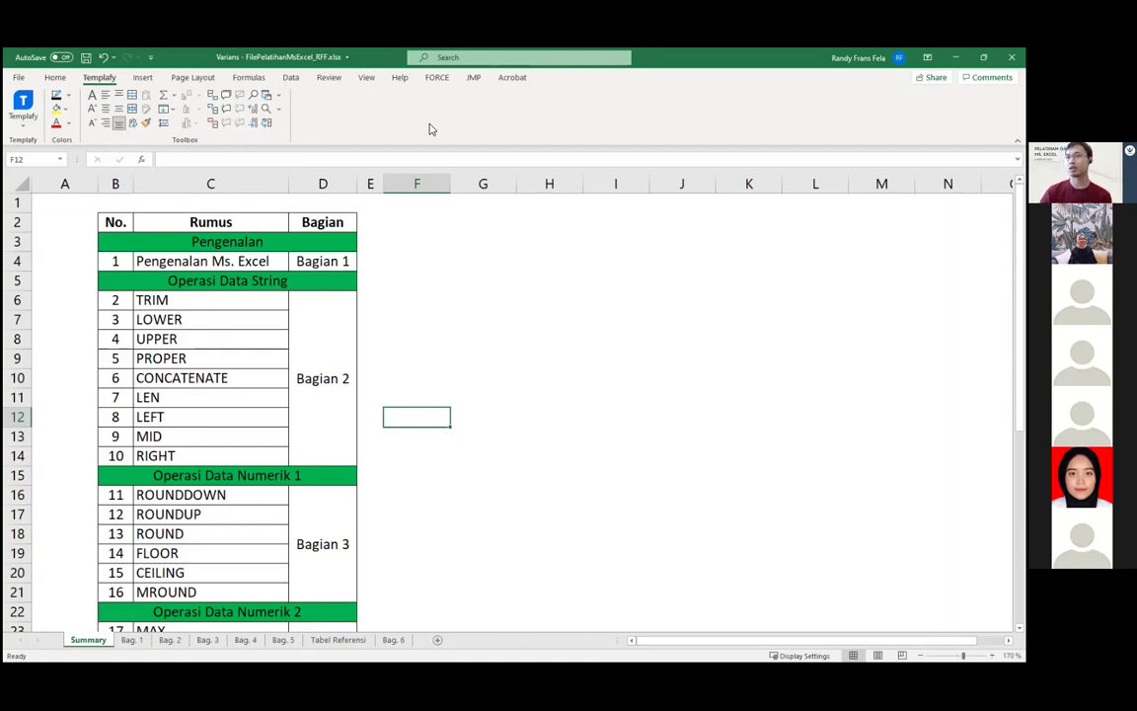
pyautogui.click(142, 77)
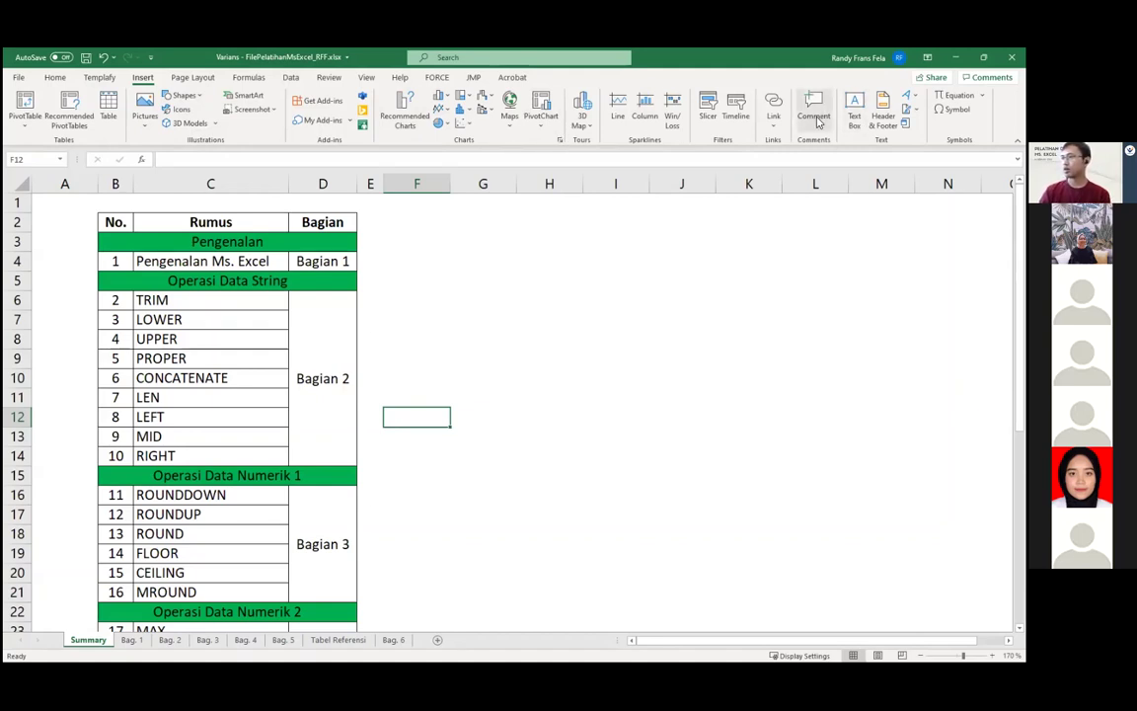
pyautogui.click(193, 77)
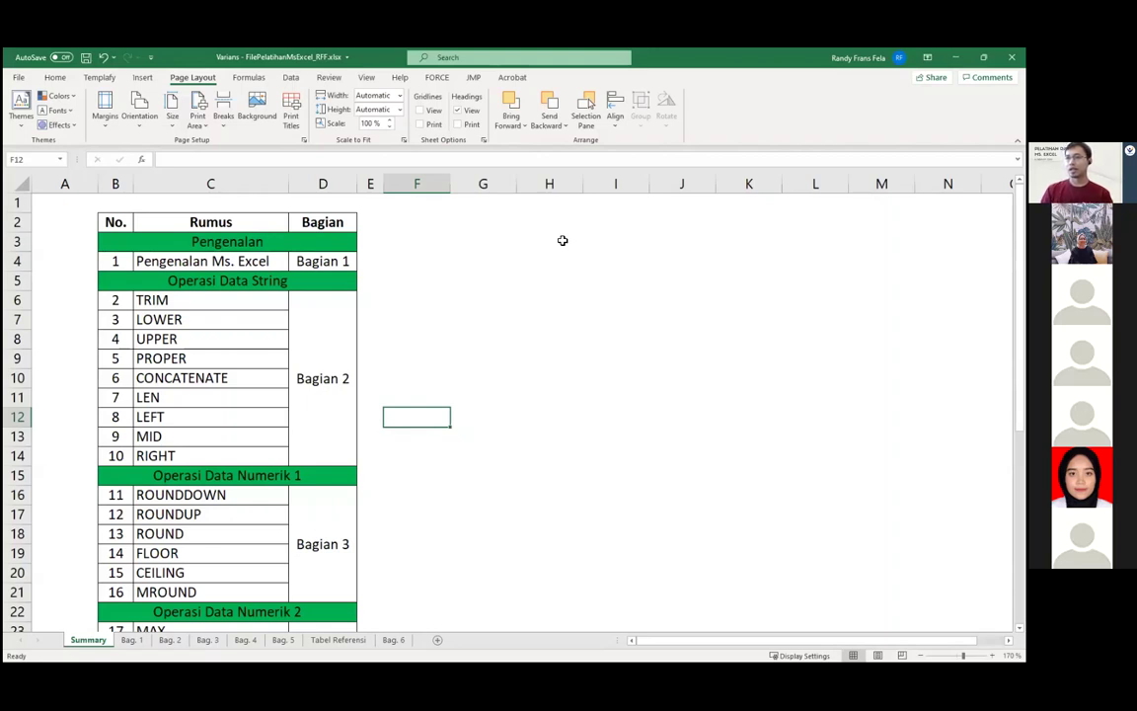
pyautogui.click(135, 134)
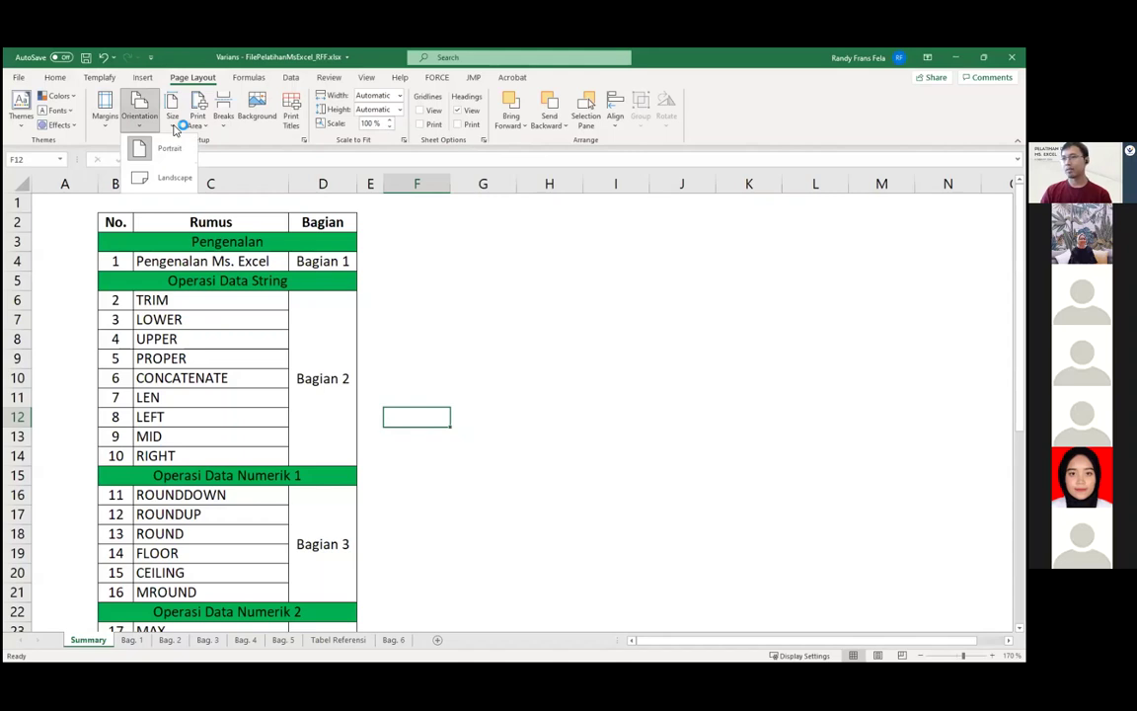
pyautogui.click(175, 126)
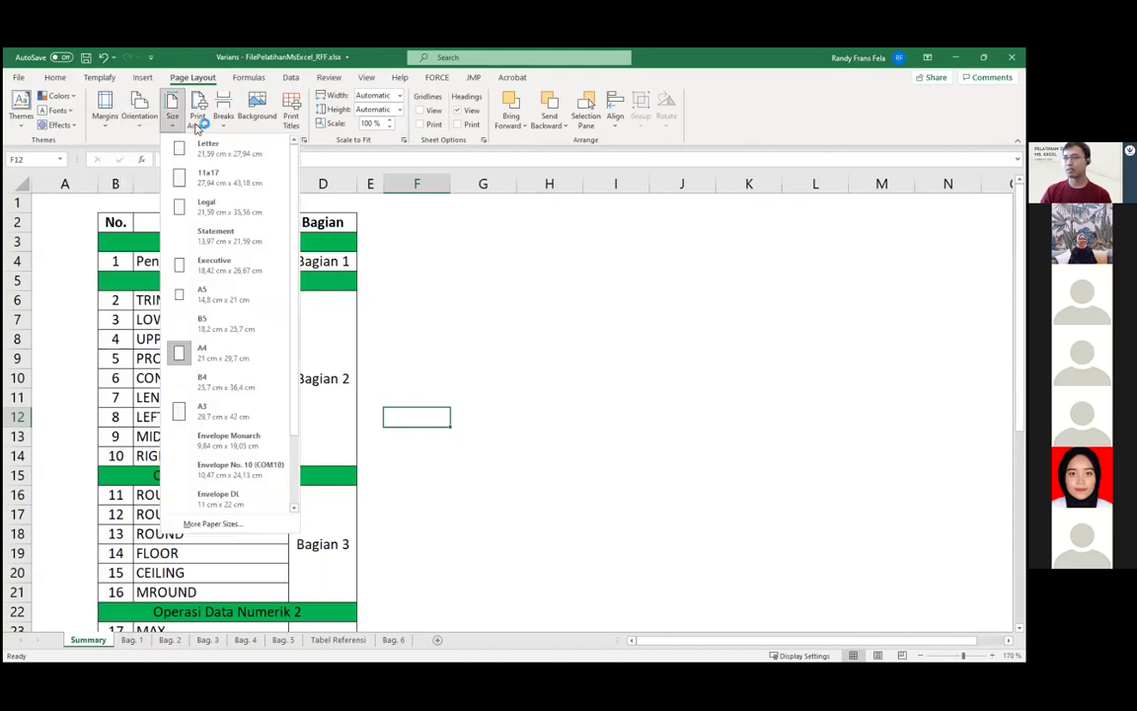
pyautogui.click(198, 118)
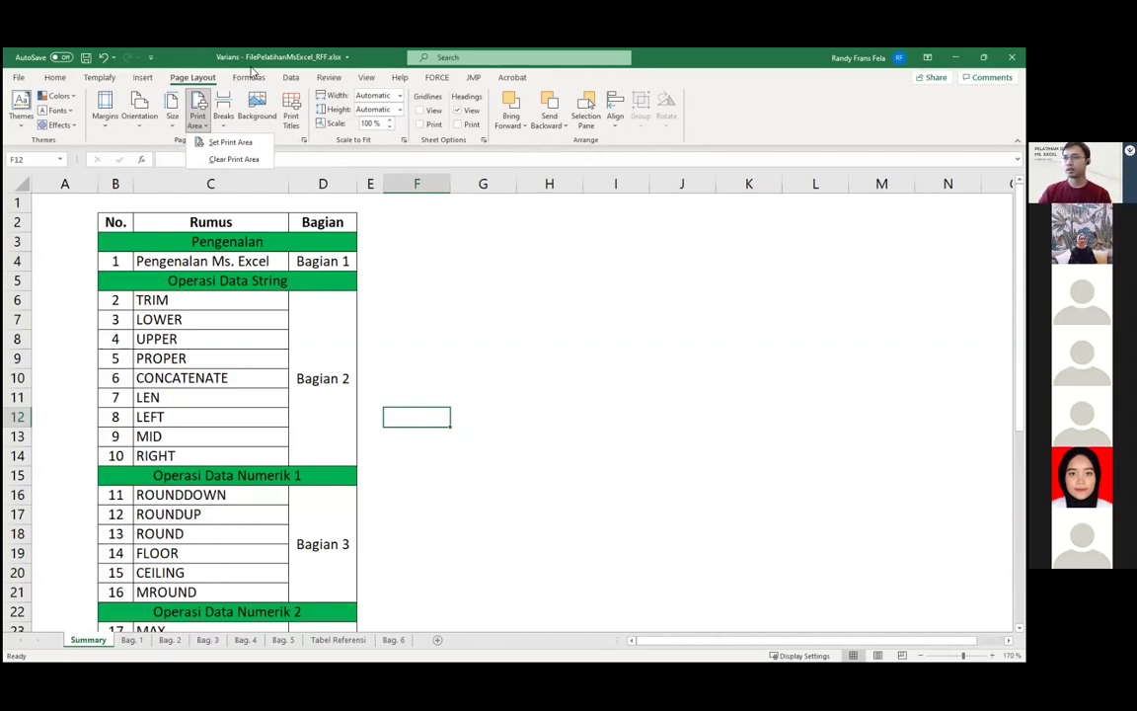
# Review the formula list against the function library and examine the available statistical functions
pyautogui.click(253, 73)
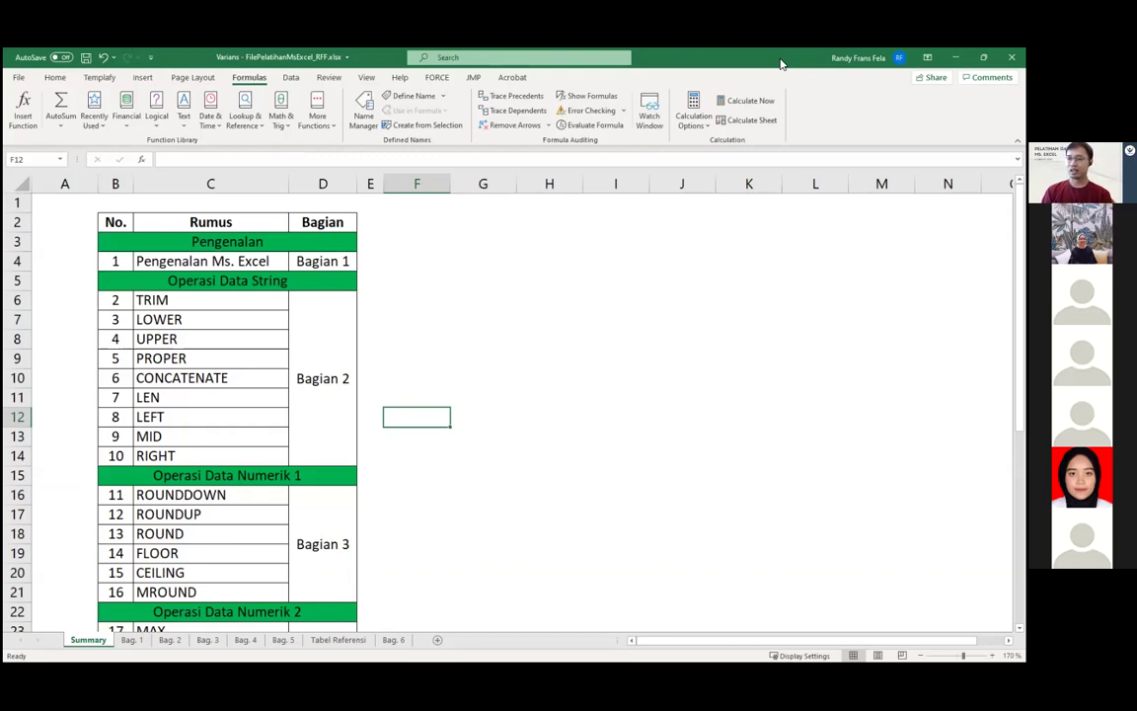
pyautogui.click(158, 475)
pyautogui.scroll(-12, 191, 422)
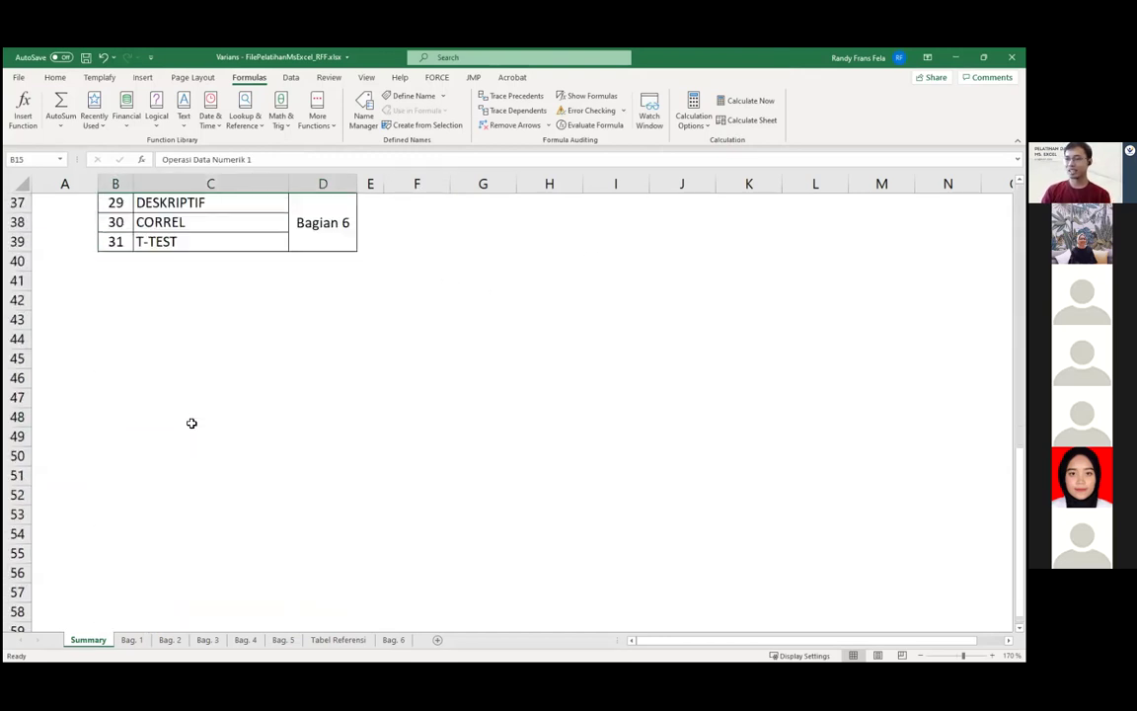
pyautogui.scroll(12, 192, 422)
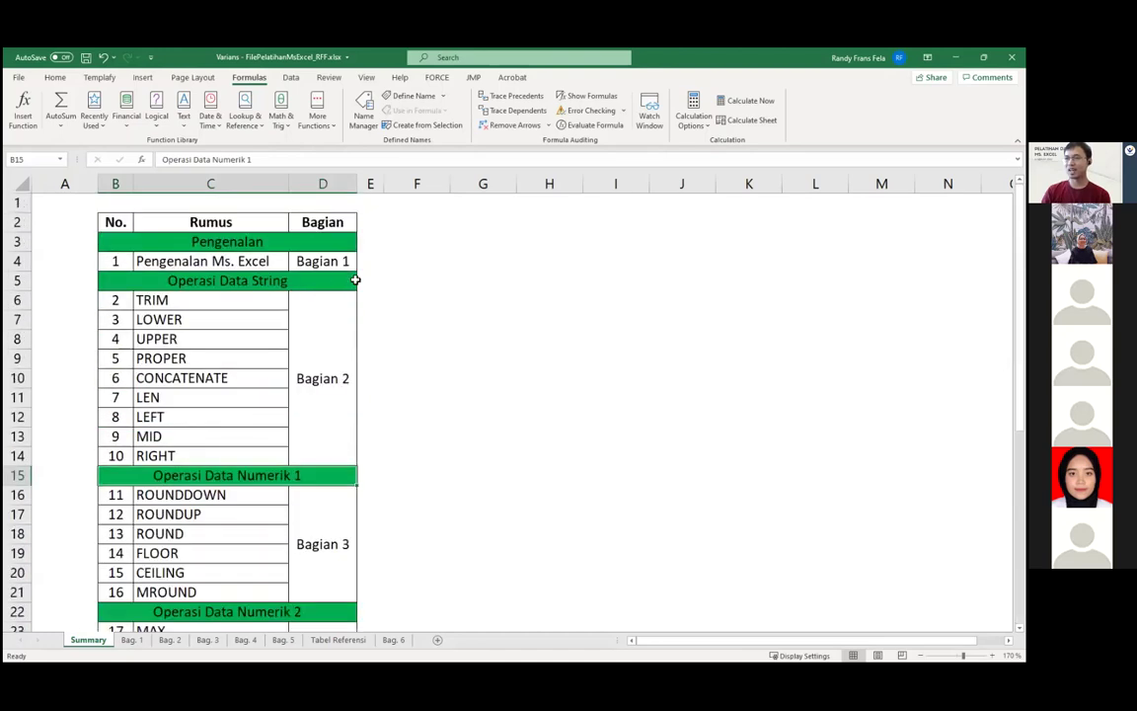
pyautogui.click(321, 128)
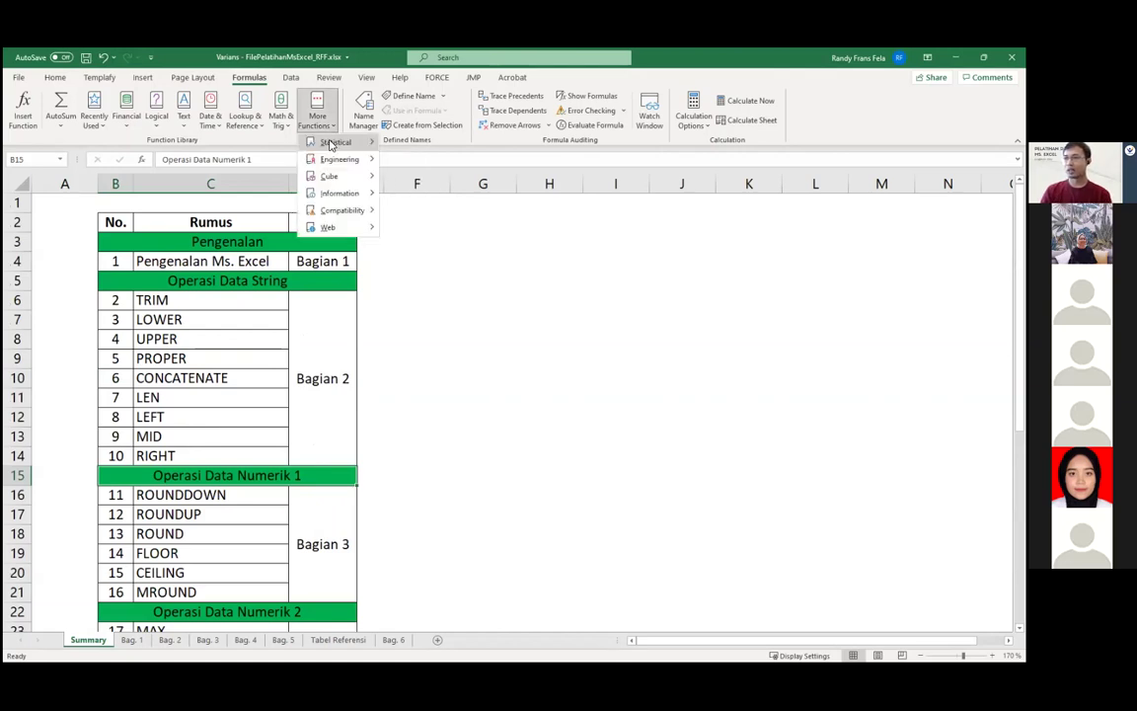
pyautogui.moveTo(331, 145)
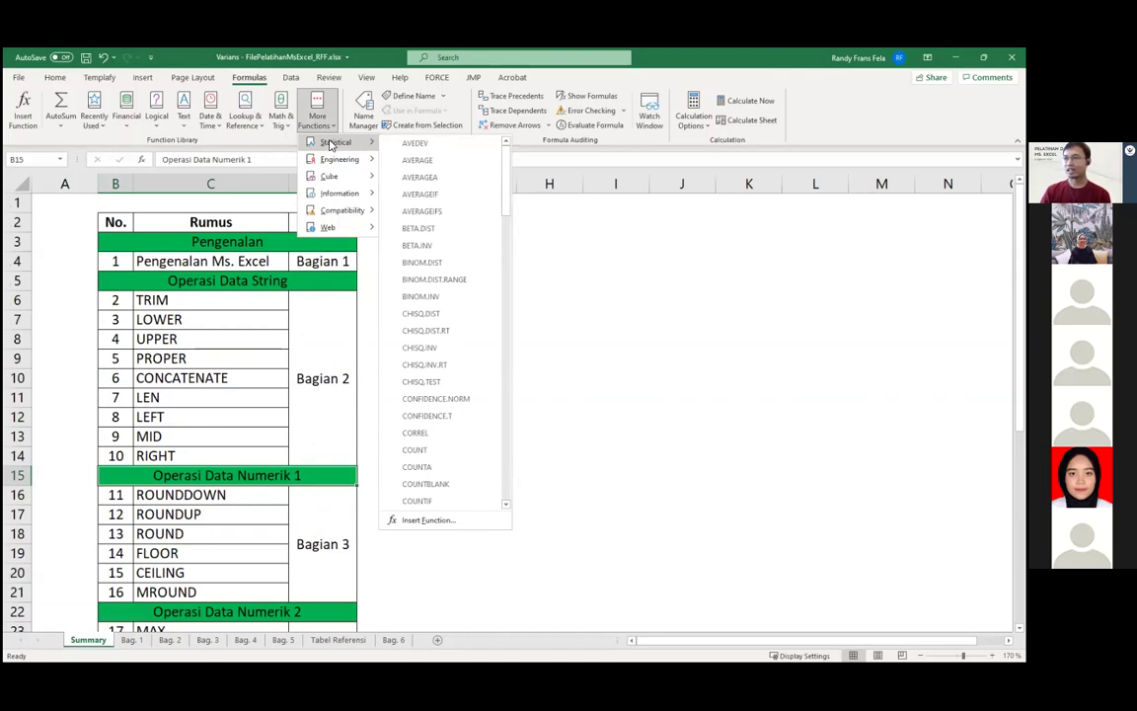
pyautogui.scroll(-8, 439, 399)
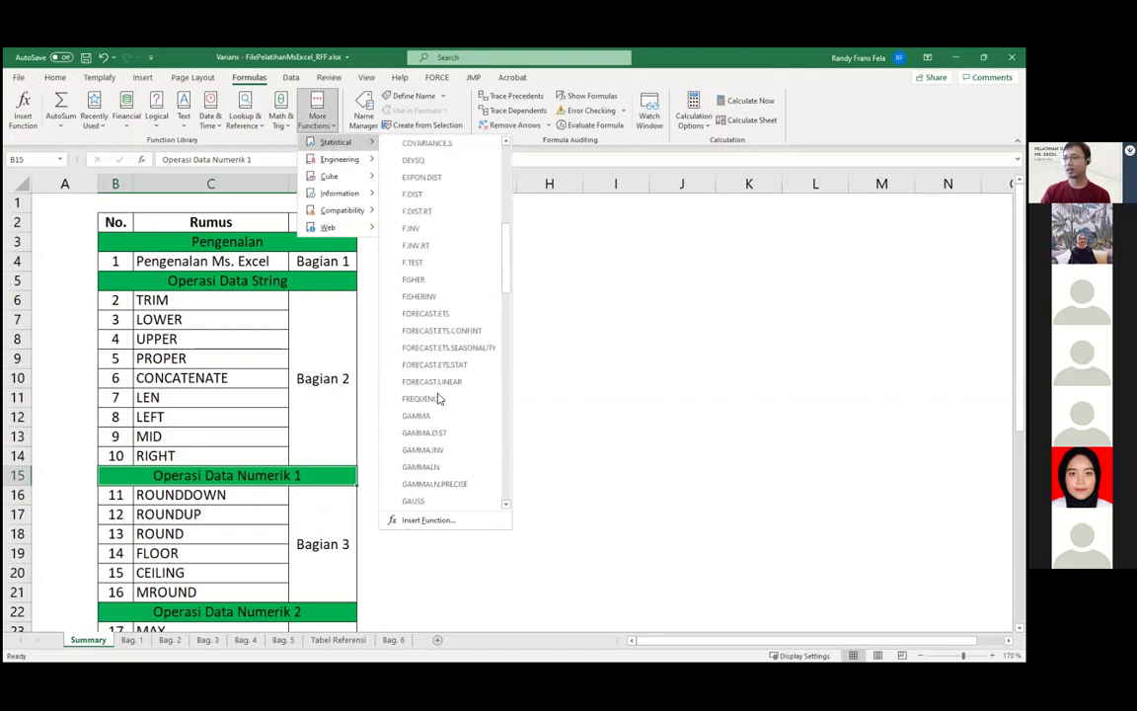
pyautogui.scroll(-20, 439, 397)
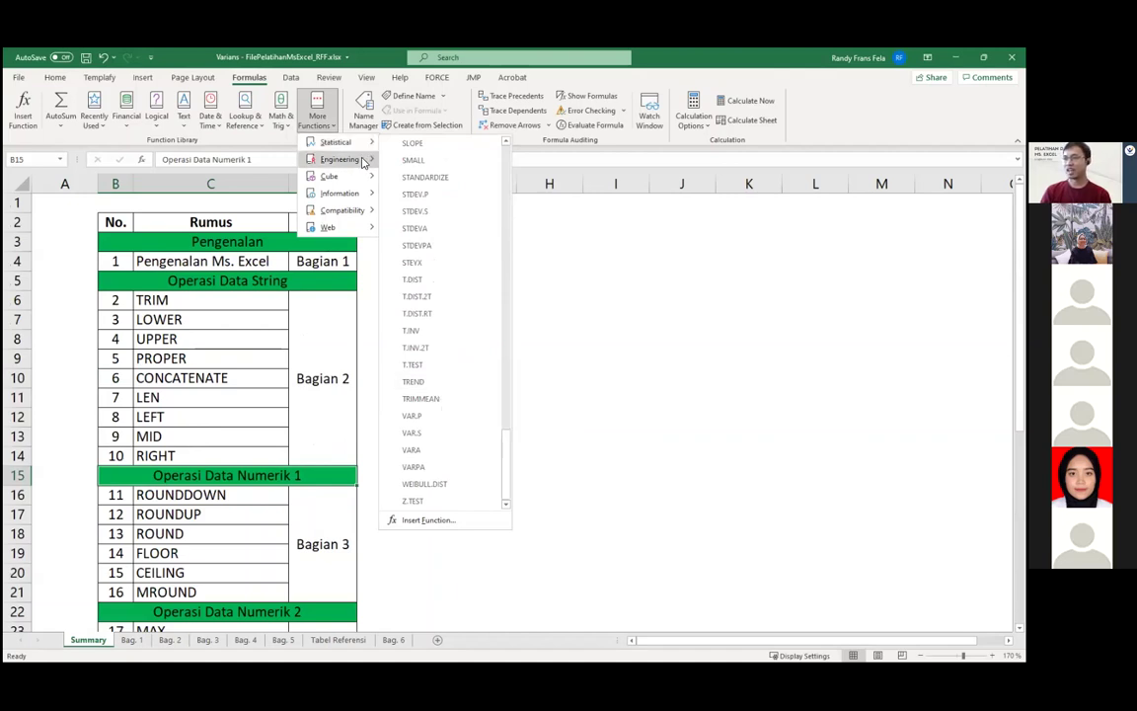
pyautogui.moveTo(363, 163)
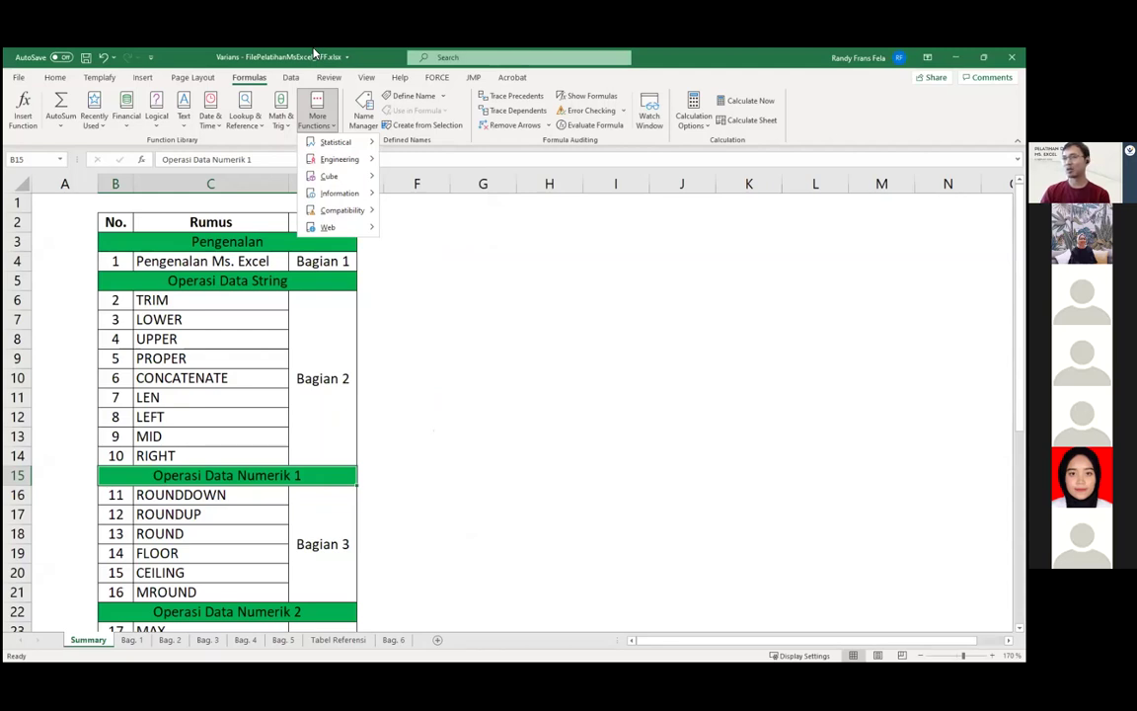
# Examine the data tools and the available sources for importing data, including files and Azure services
pyautogui.click(292, 78)
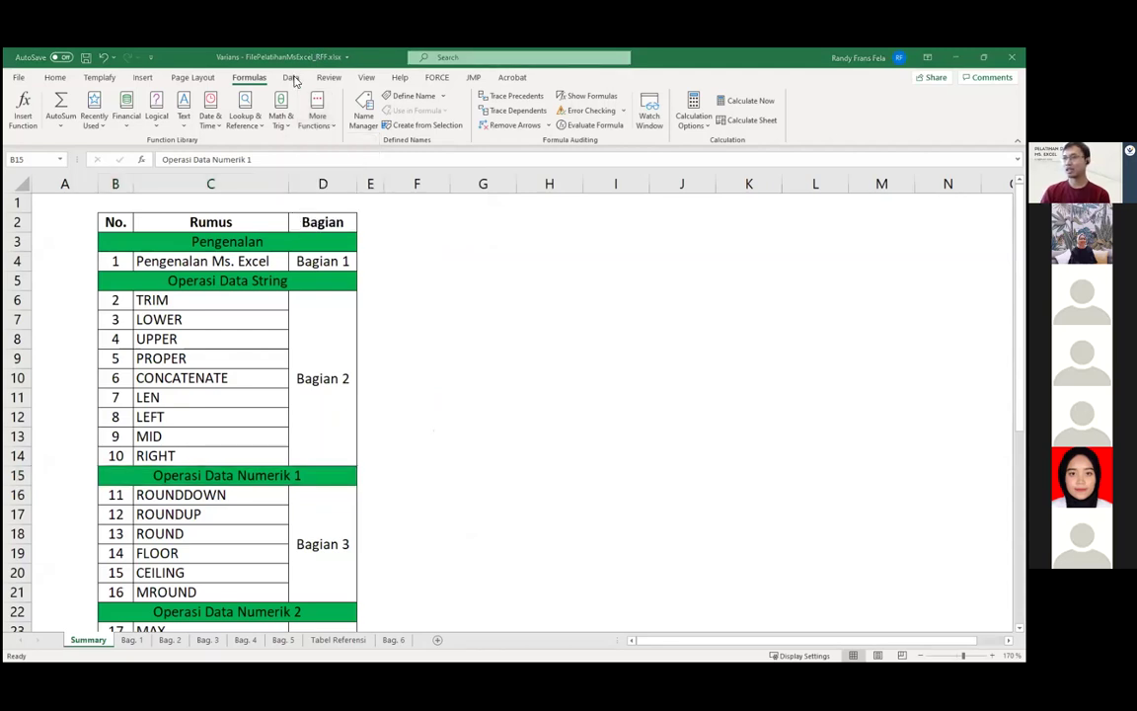
pyautogui.click(292, 79)
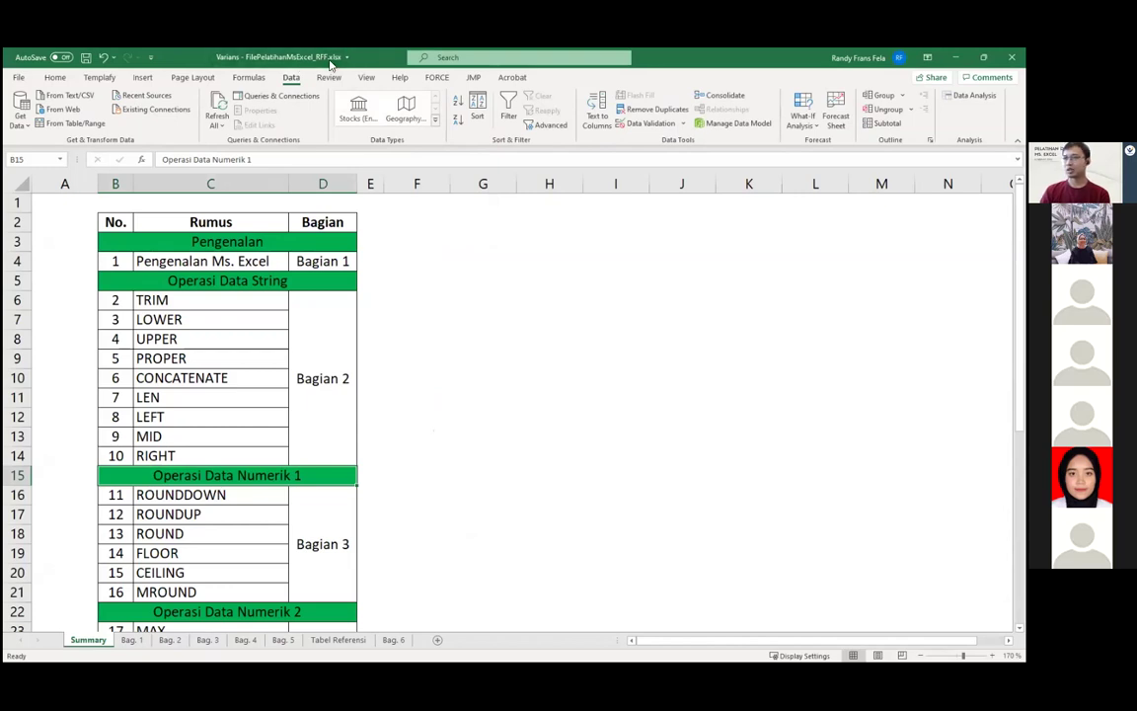
pyautogui.click(23, 123)
pyautogui.moveTo(85, 145)
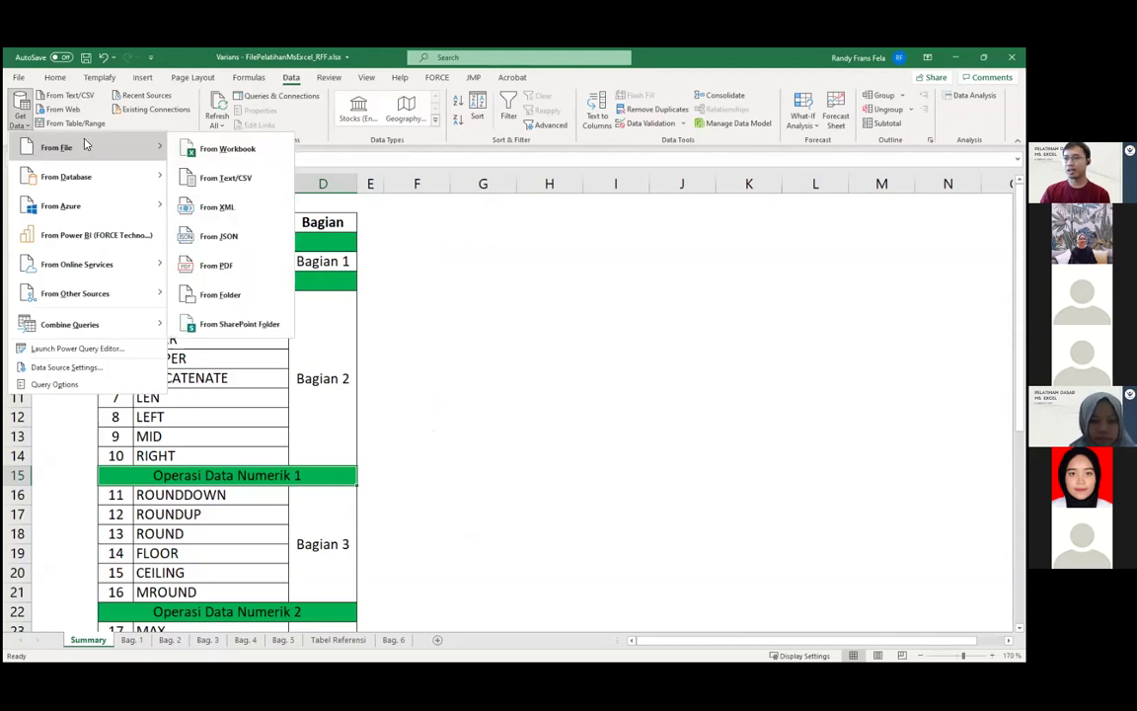
pyautogui.click(14, 129)
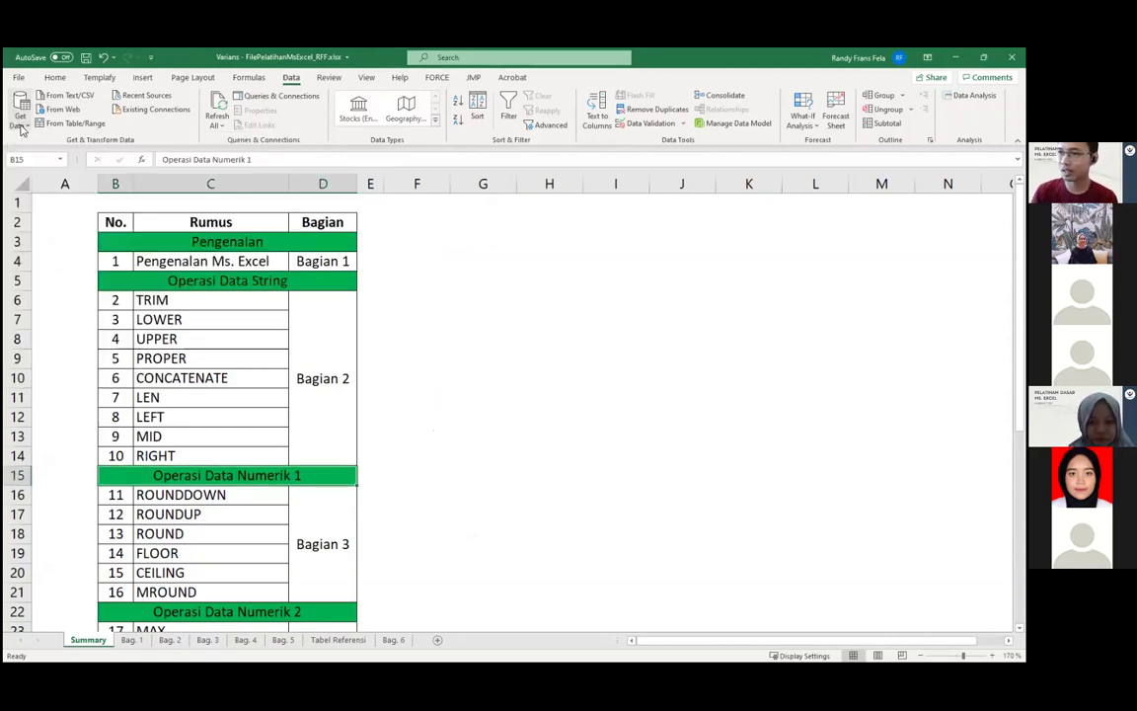
pyautogui.click(20, 127)
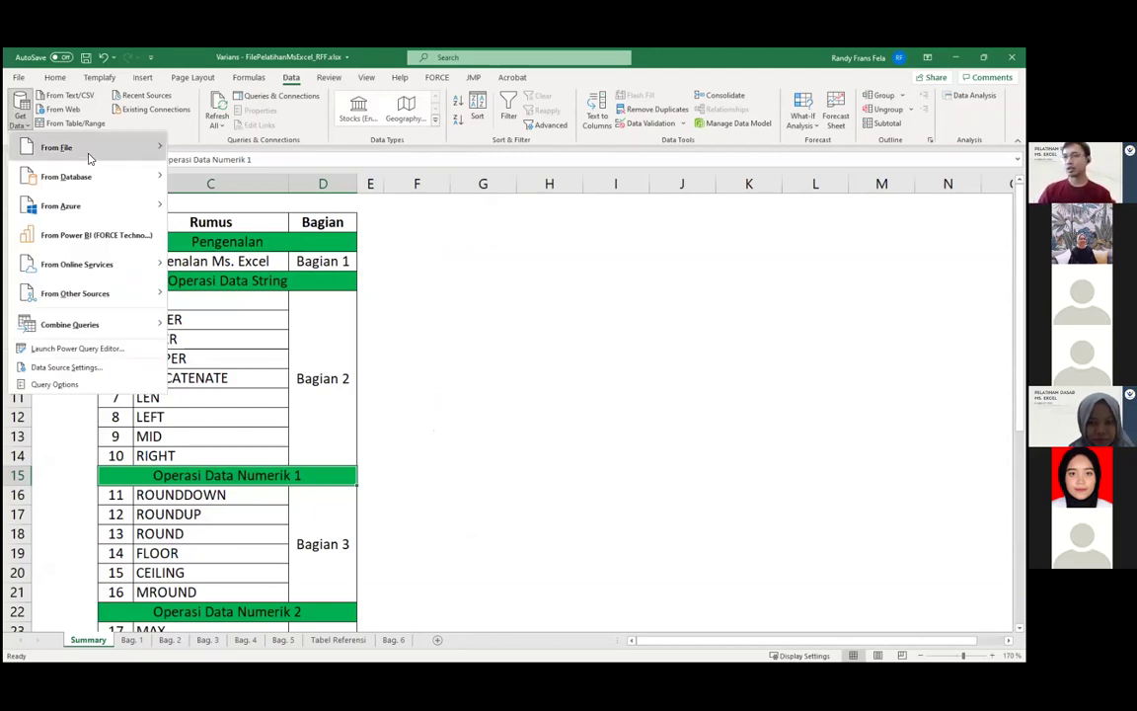
pyautogui.moveTo(89, 158)
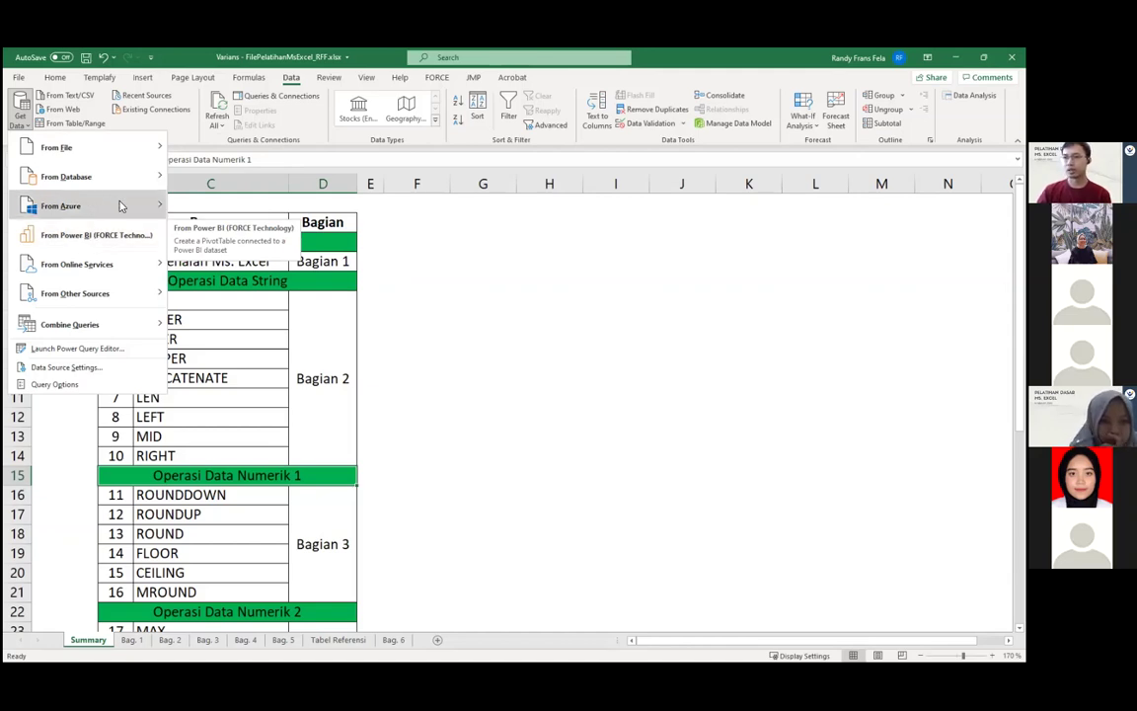
pyautogui.moveTo(120, 206)
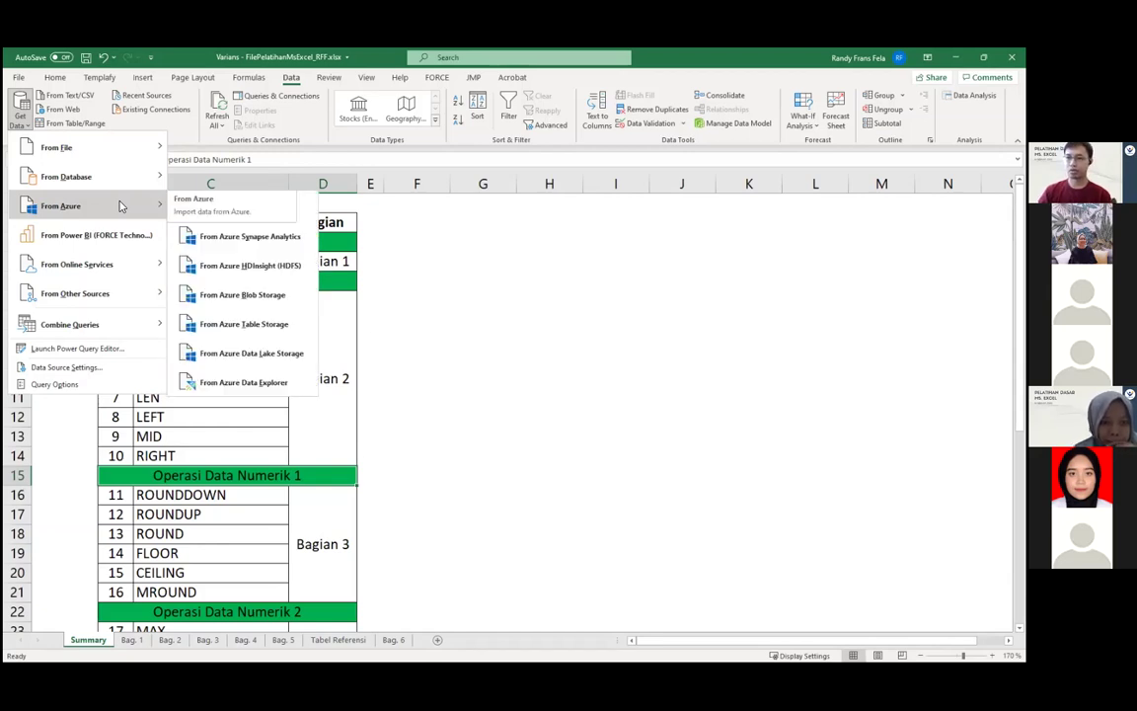
pyautogui.click(178, 132)
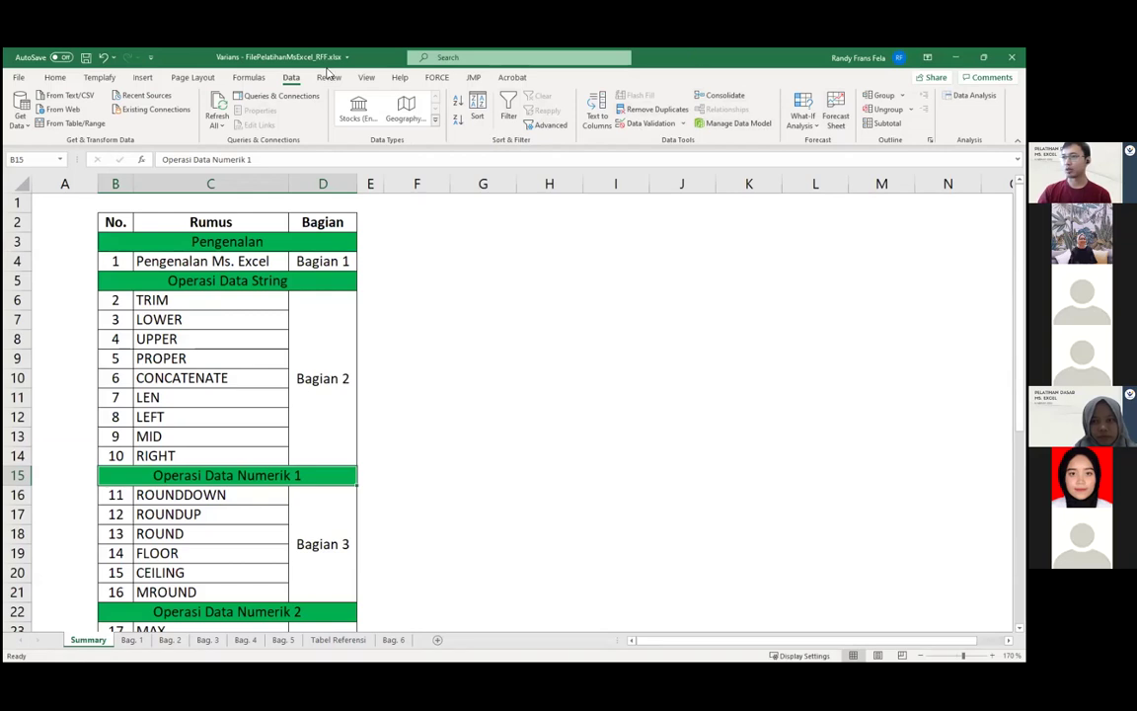
pyautogui.hotkey('alt', 'Tab')
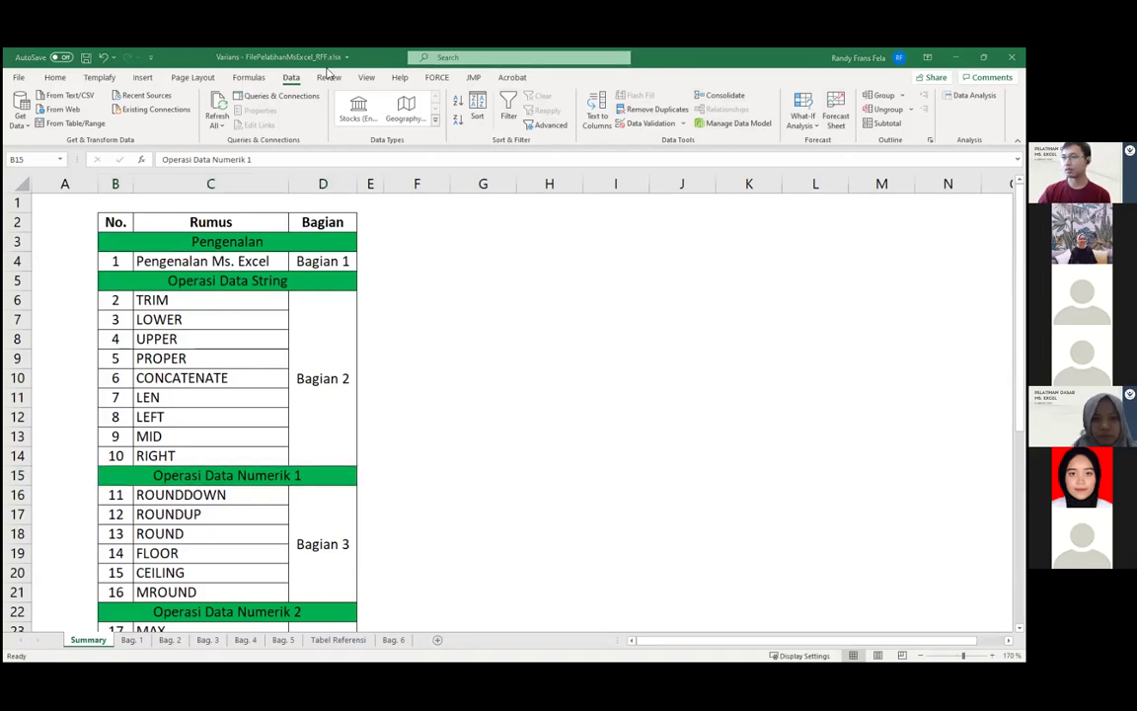
# Examine the review commands and the view options, and select cell F3 on the Summary sheet
pyautogui.click(333, 77)
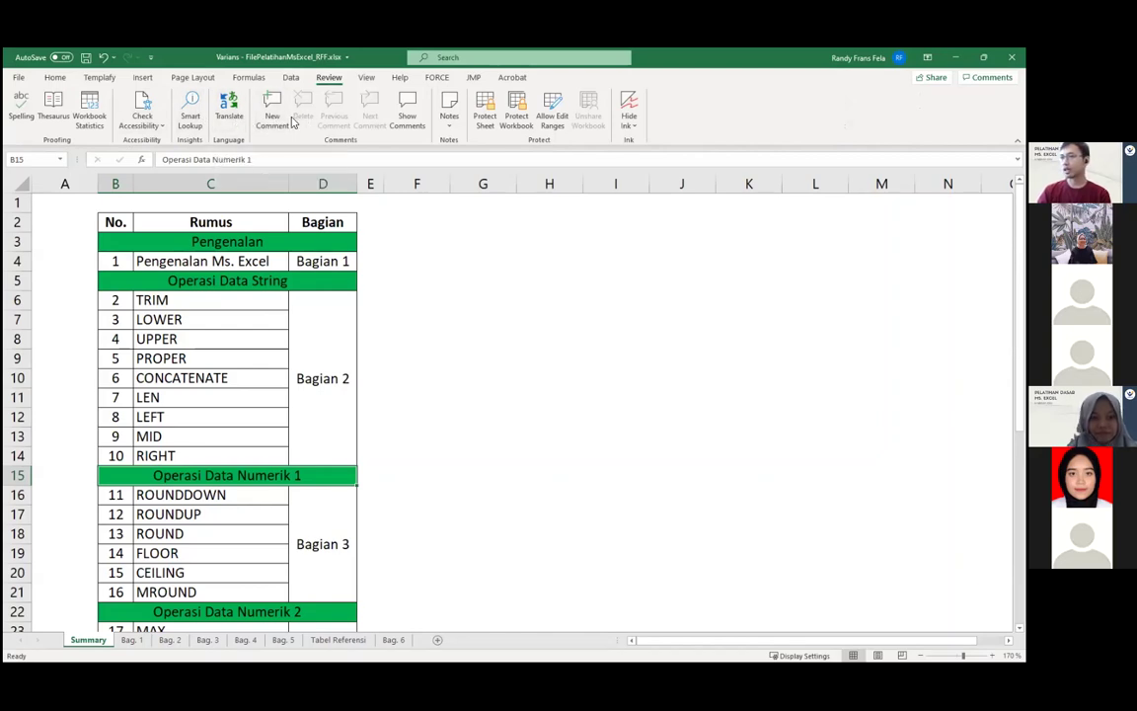
pyautogui.click(367, 78)
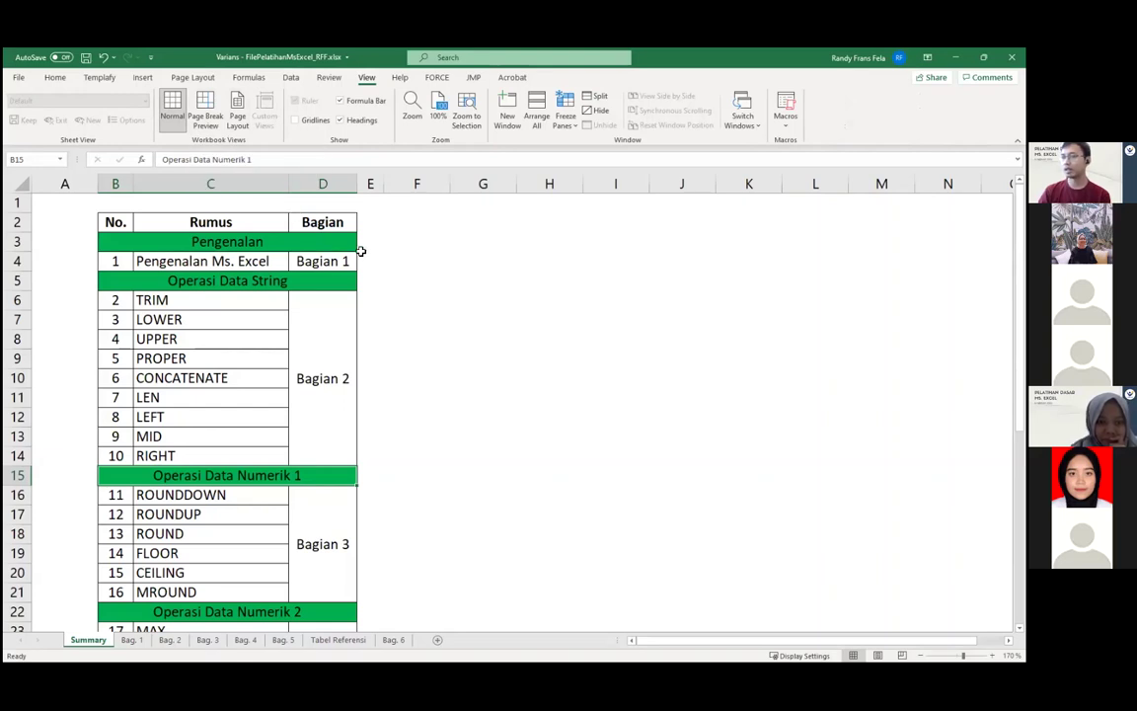
pyautogui.click(391, 246)
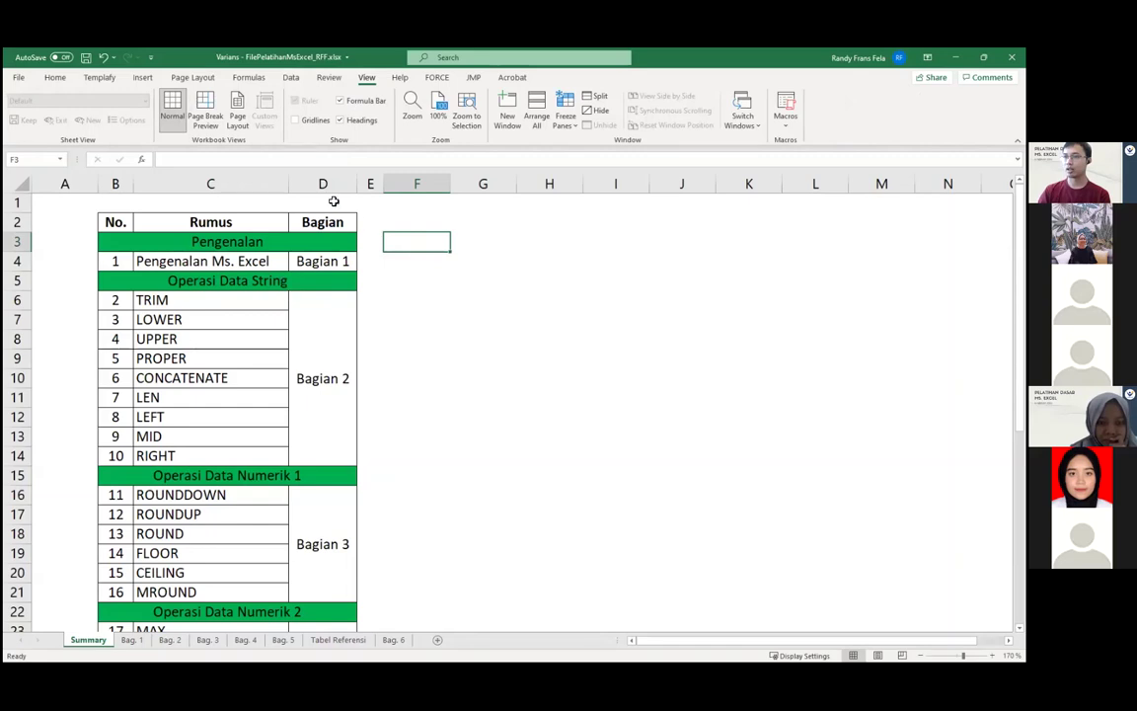
# Toggle the gridlines, headings and formula bar, returning each to its original display setting
pyautogui.click(294, 122)
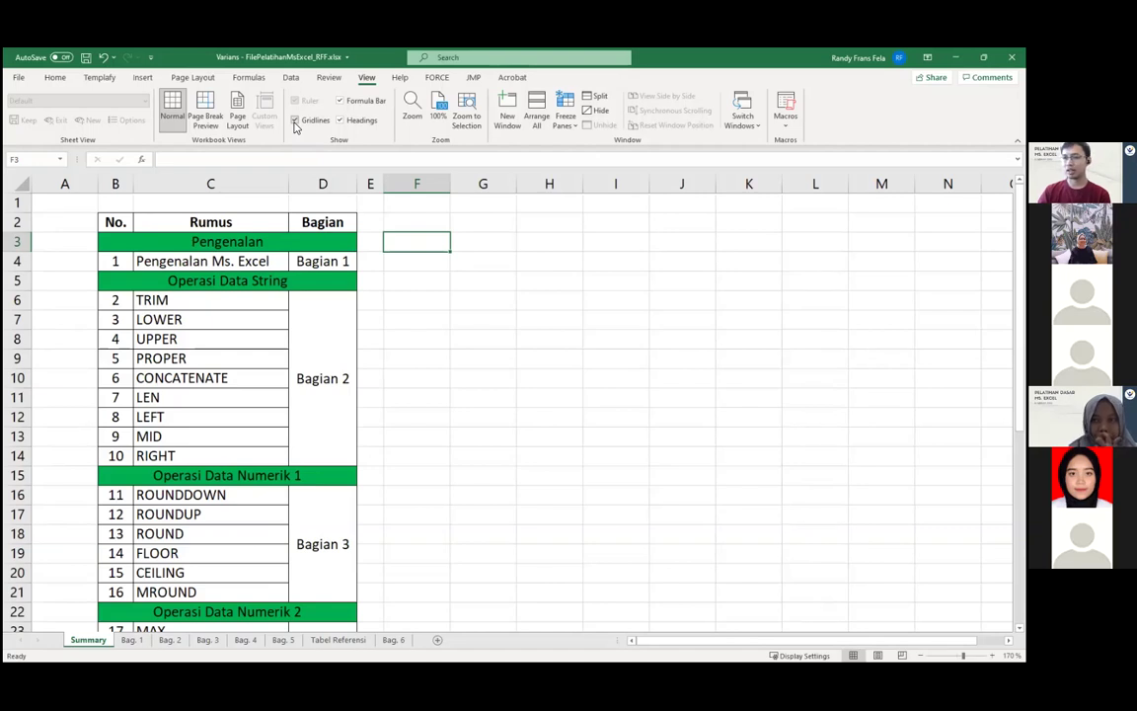
pyautogui.click(294, 122)
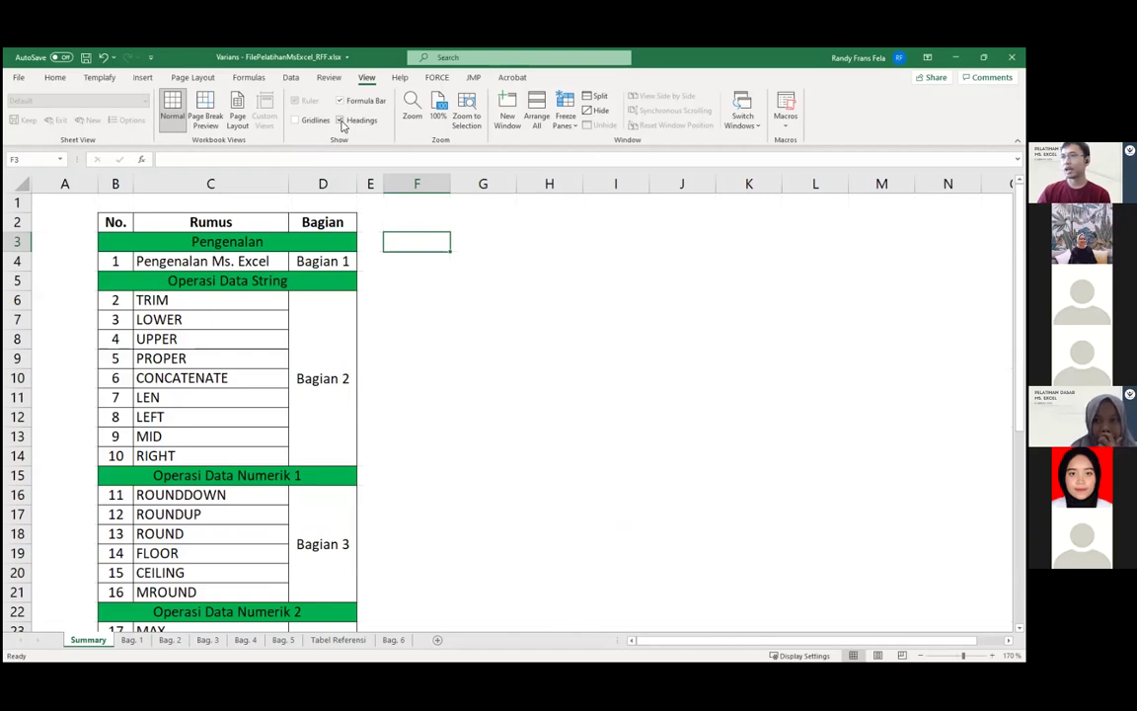
pyautogui.click(341, 121)
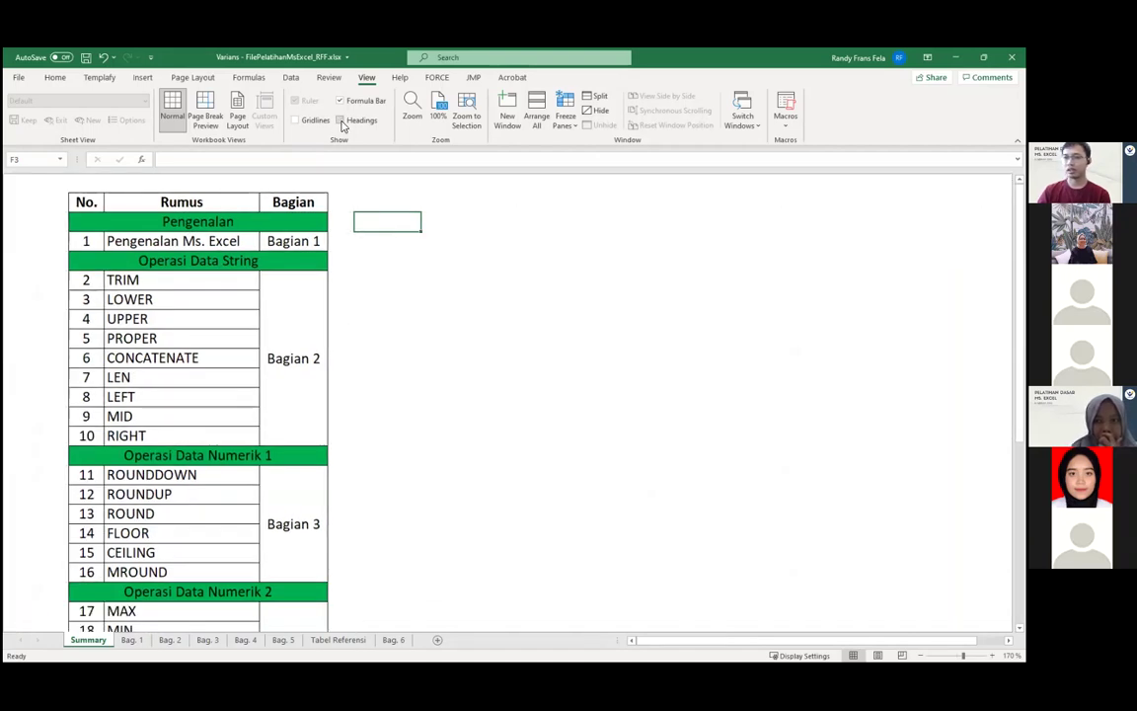
pyautogui.click(342, 121)
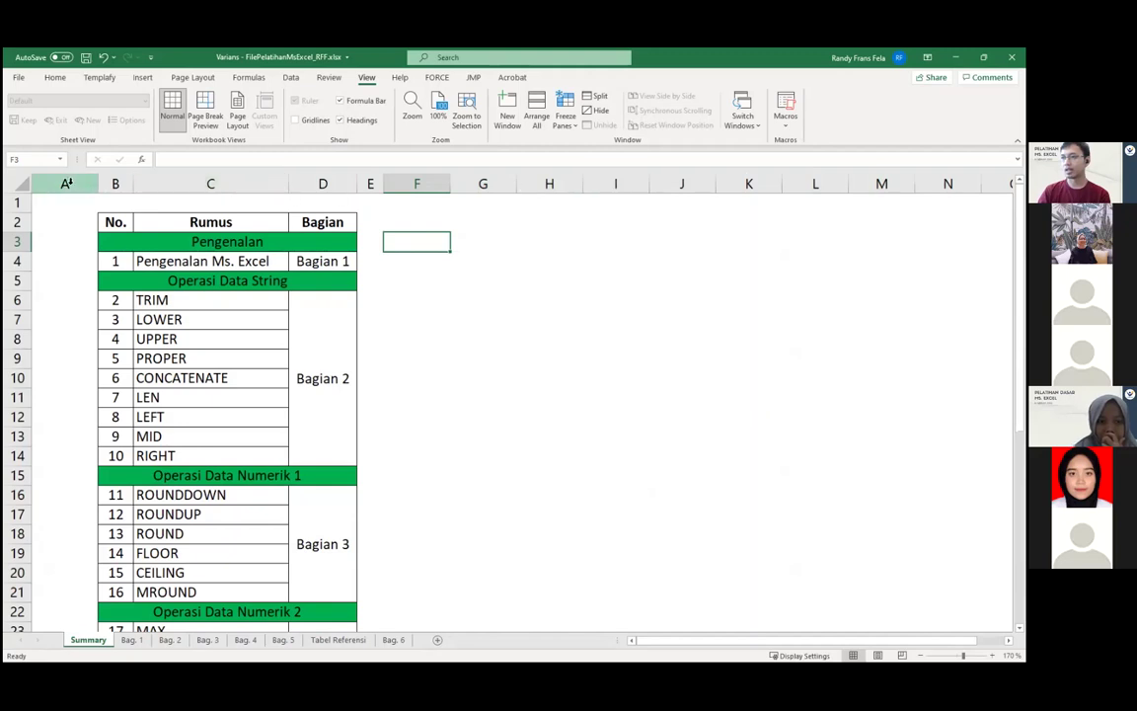
pyautogui.click(340, 100)
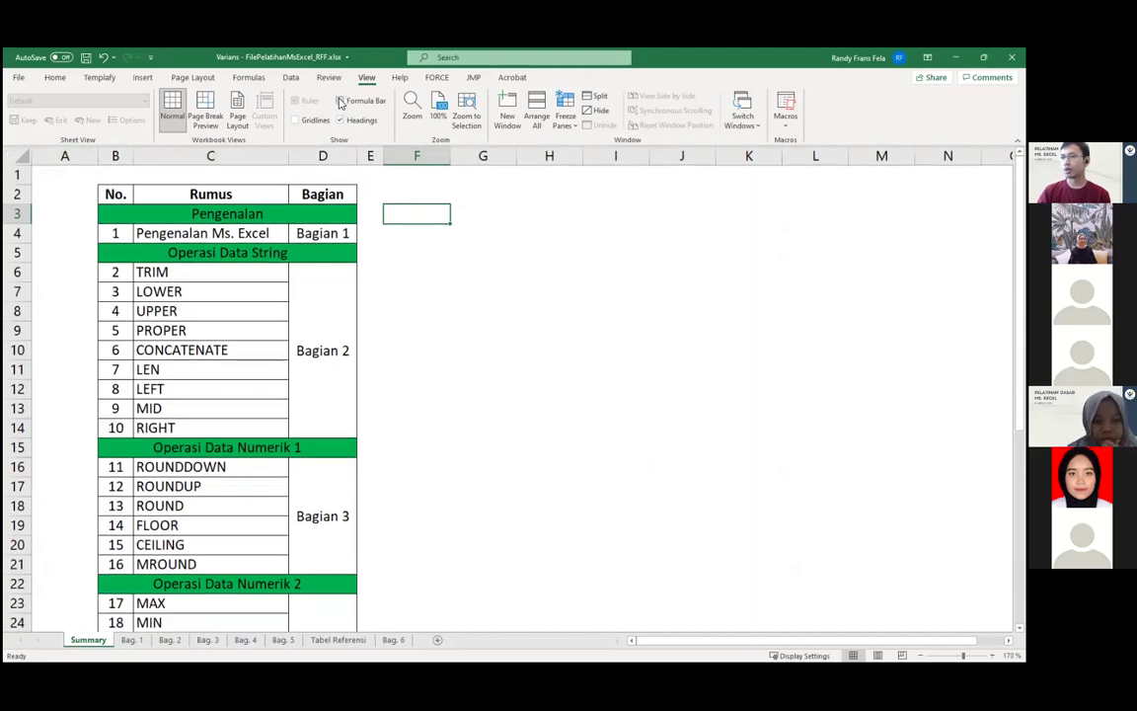
pyautogui.click(341, 100)
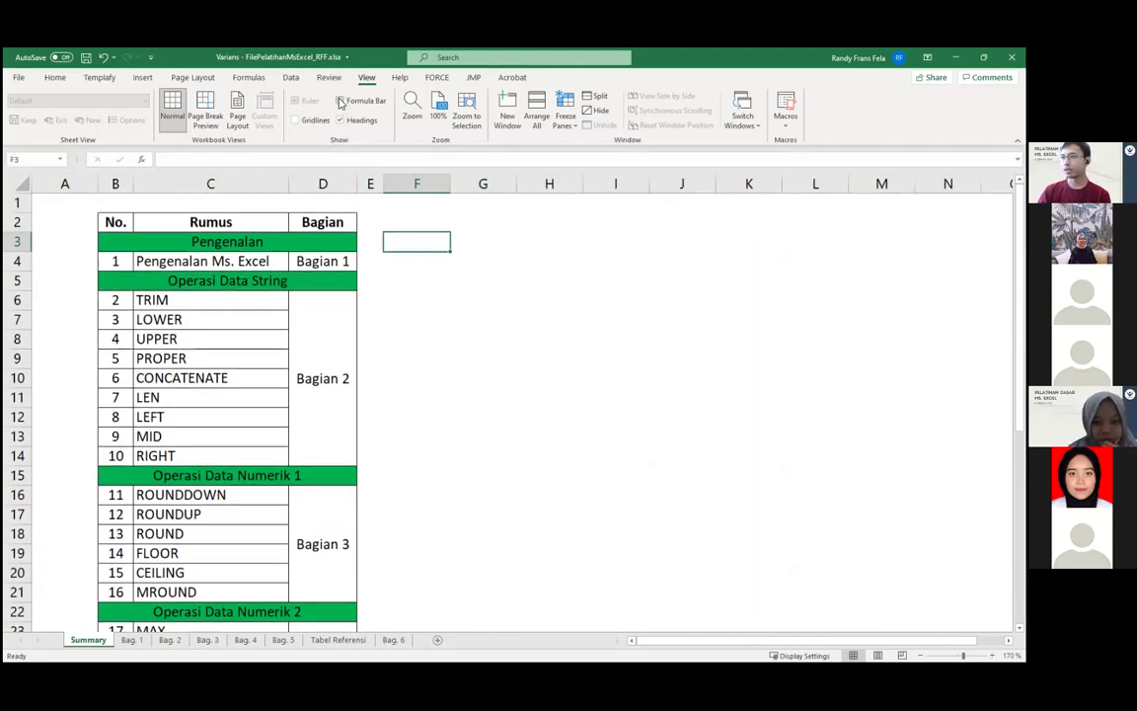
# Freeze the panes at cell C4 on the Summary sheet and test how the rows above stay in place
pyautogui.click(566, 126)
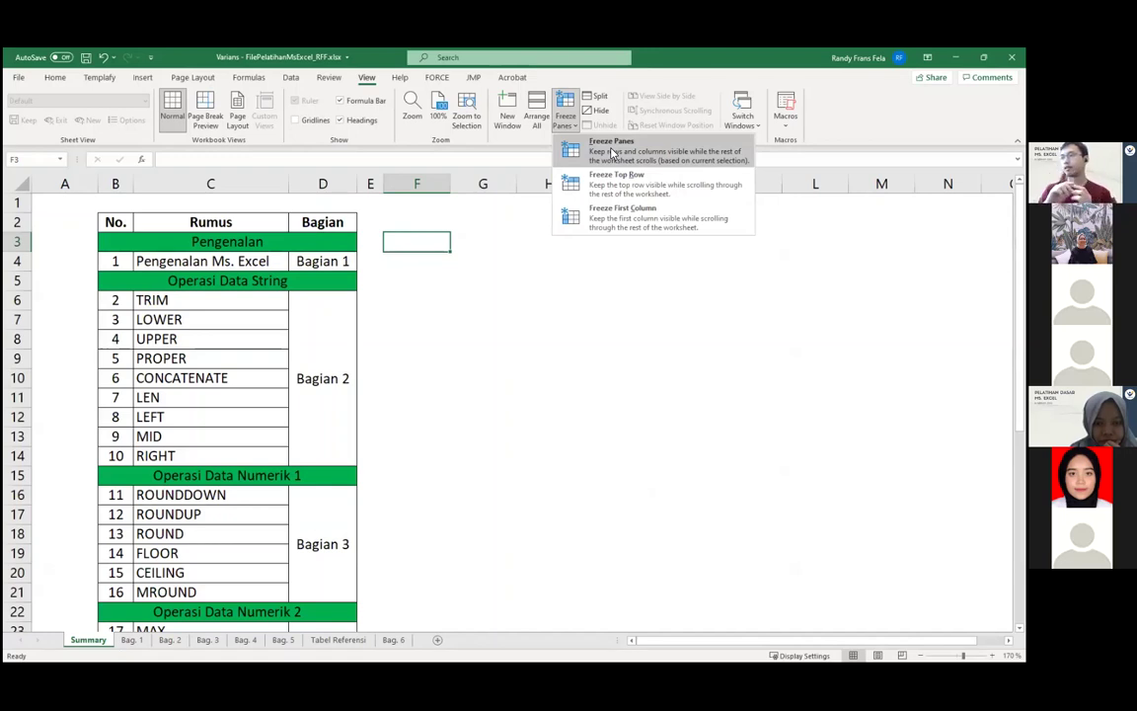
pyautogui.click(193, 260)
pyautogui.click(194, 259)
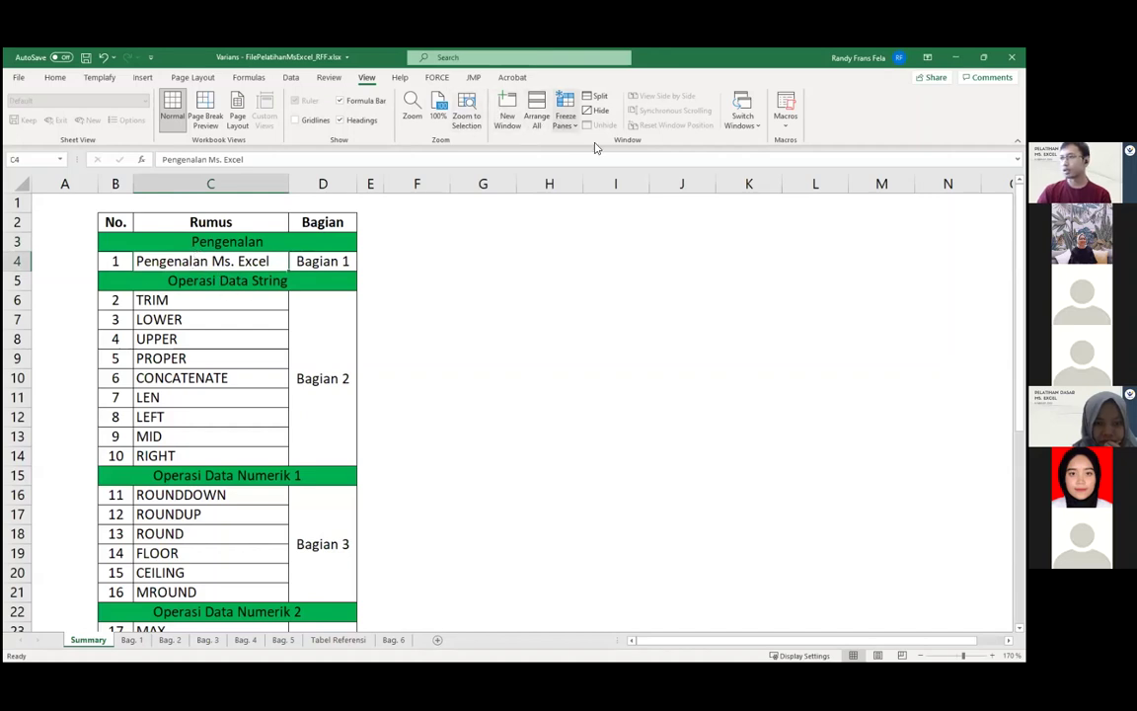
pyautogui.click(565, 116)
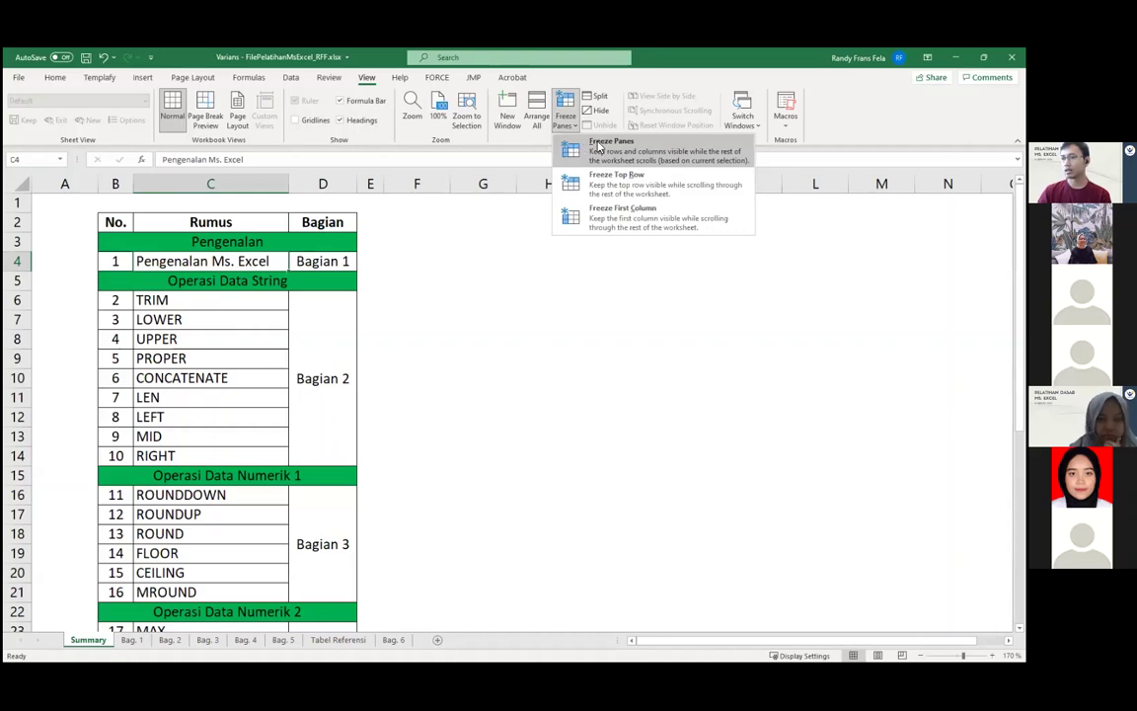
pyautogui.click(568, 156)
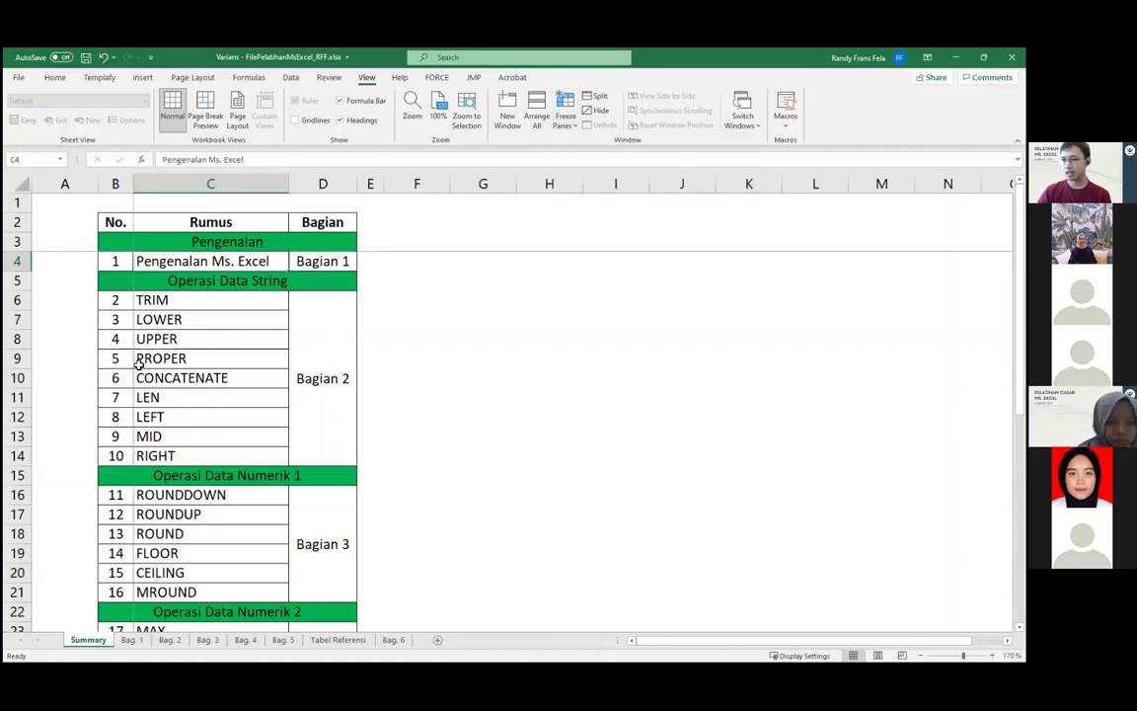
pyautogui.click(183, 316)
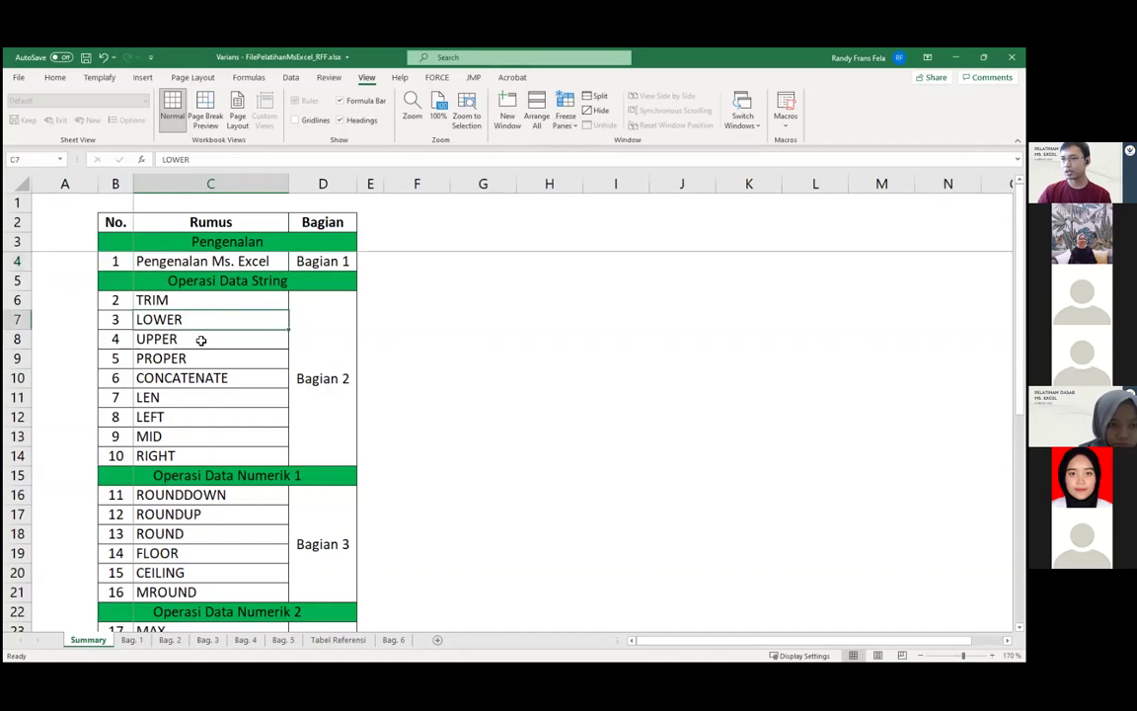
pyautogui.scroll(-13, 202, 334)
pyautogui.scroll(13, 203, 334)
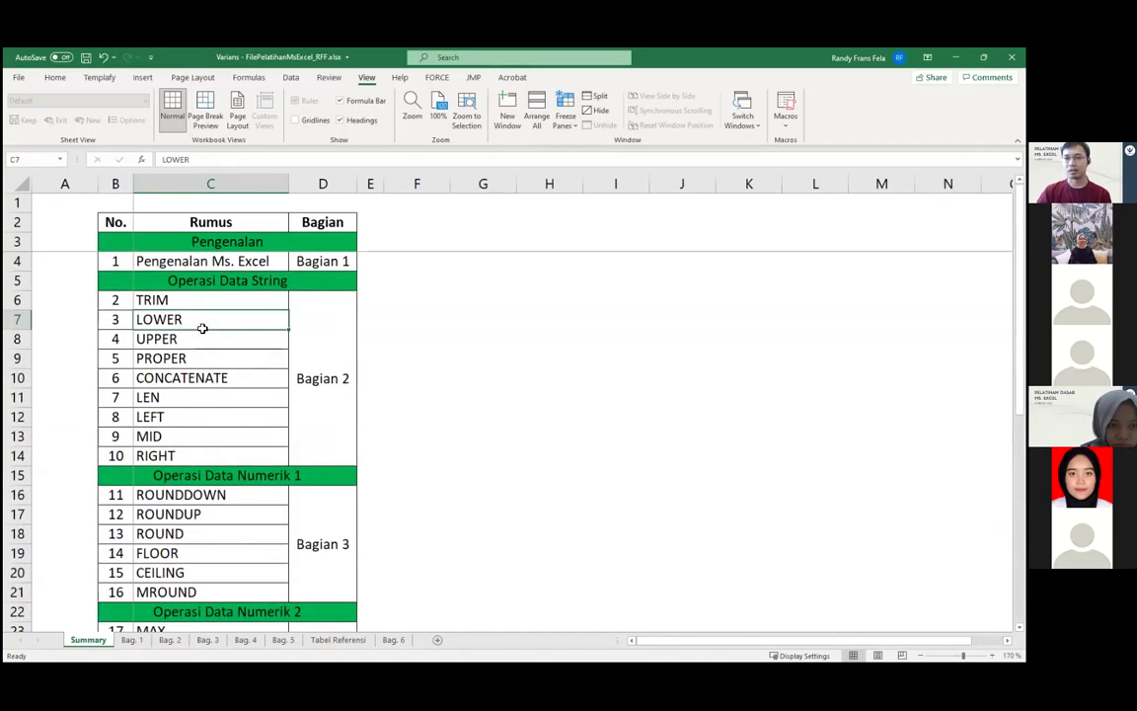
# Select cell C4 and unfreeze the panes on the Summary sheet
pyautogui.click(173, 259)
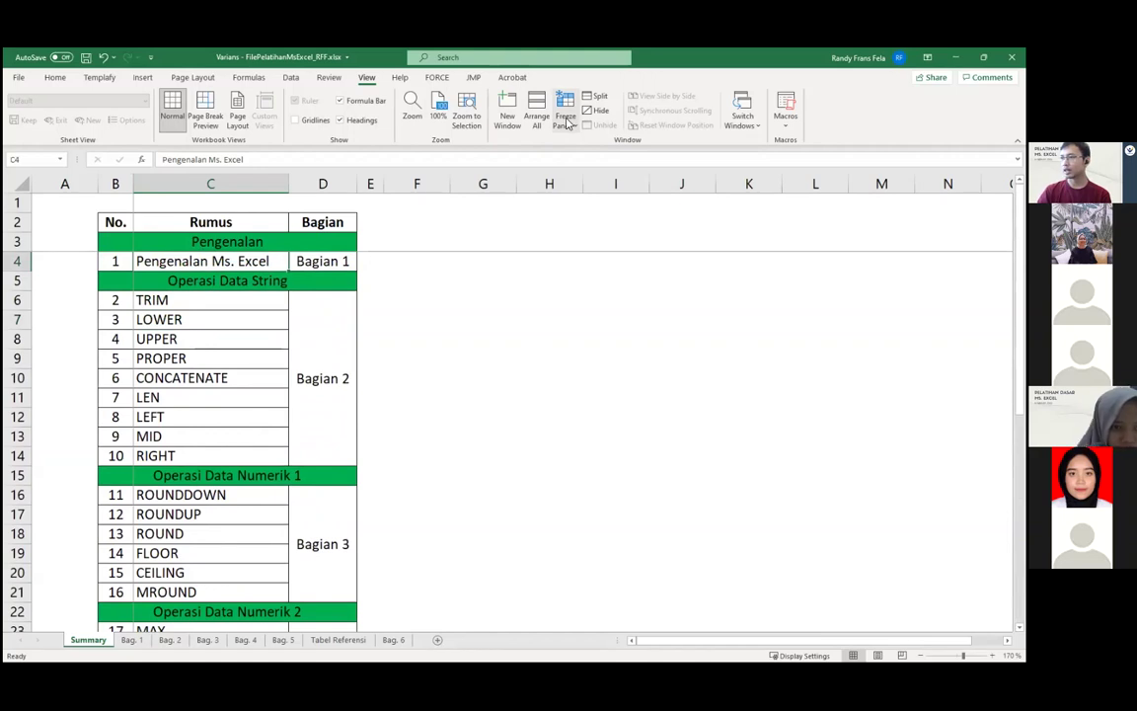
pyautogui.click(567, 121)
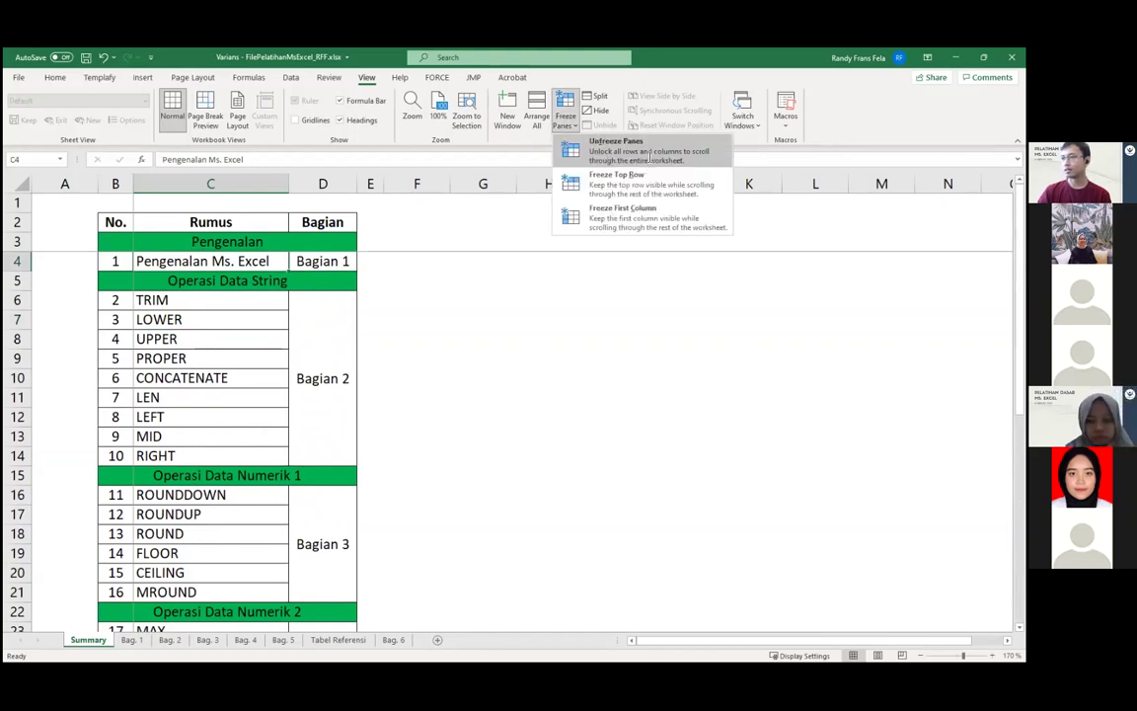
pyautogui.click(649, 156)
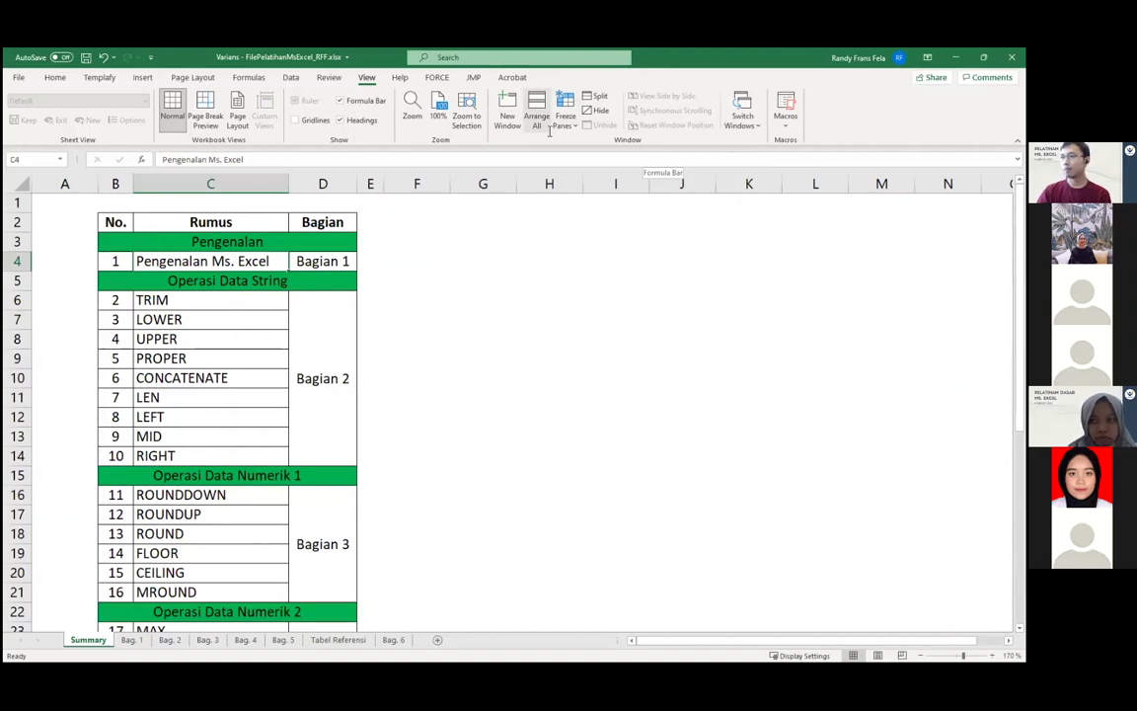
# Examine the commands provided by the FORCE and JMP add-ins
pyautogui.scroll(-2, 480, 144)
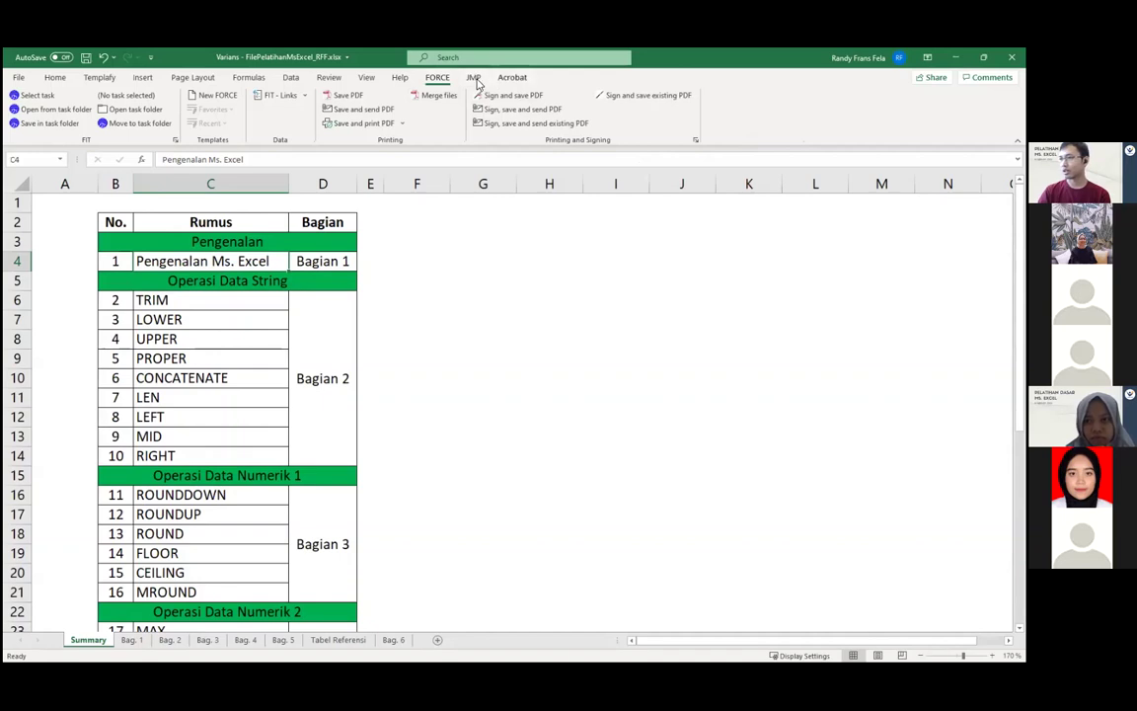
pyautogui.click(475, 79)
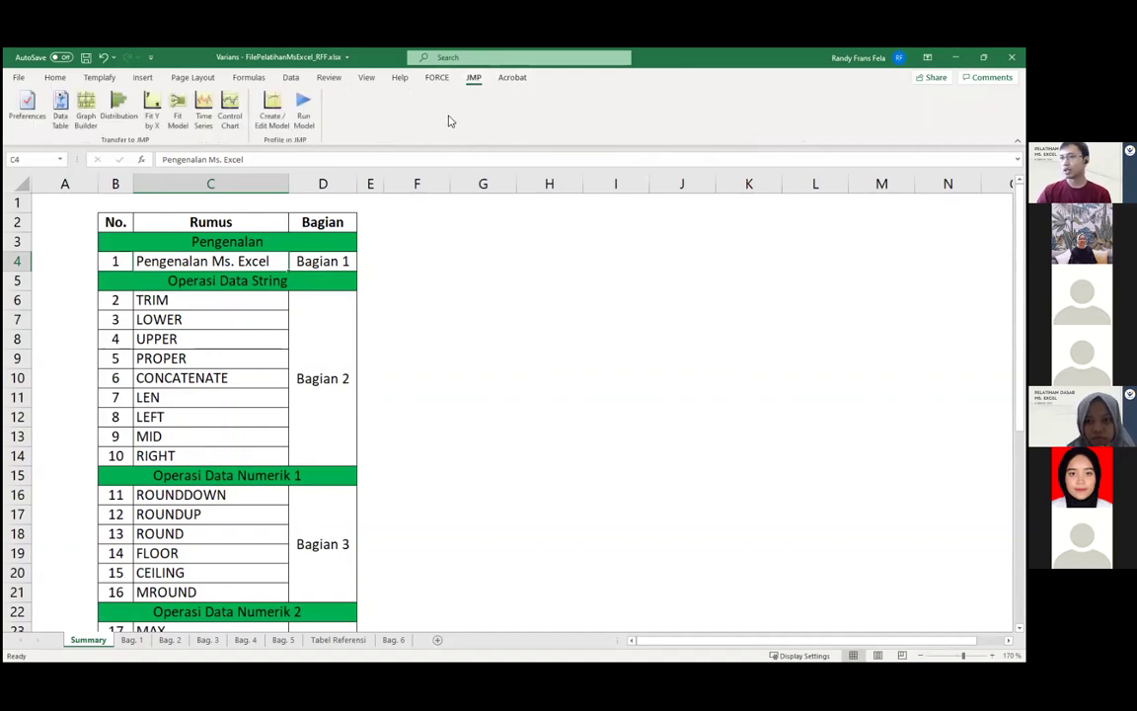